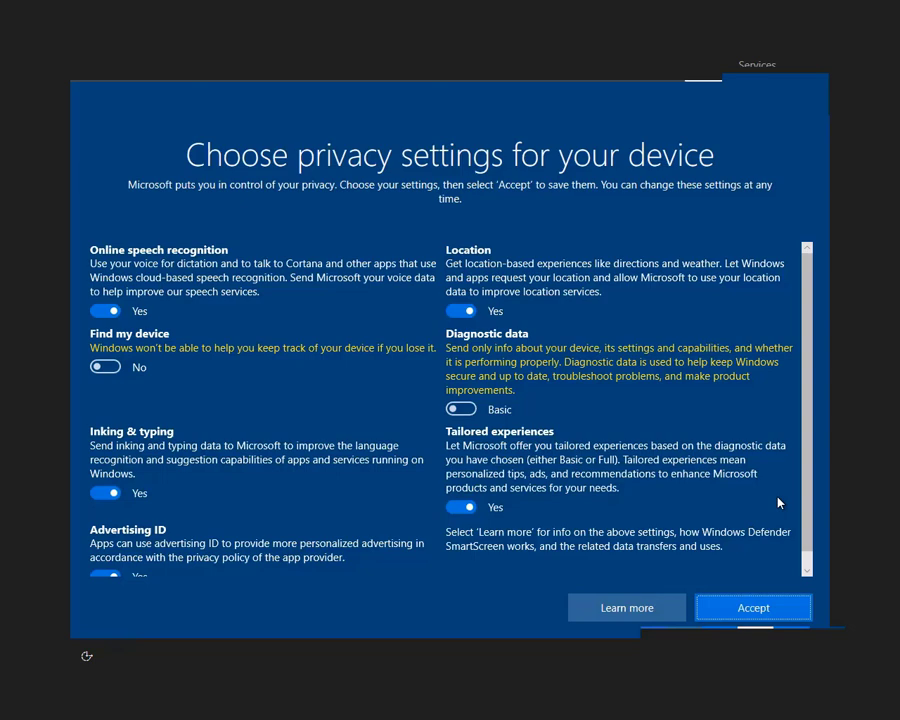
Step: Accept the device privacy settings, then clear the Edge welcome window and refresh the desktop
click(752, 610)
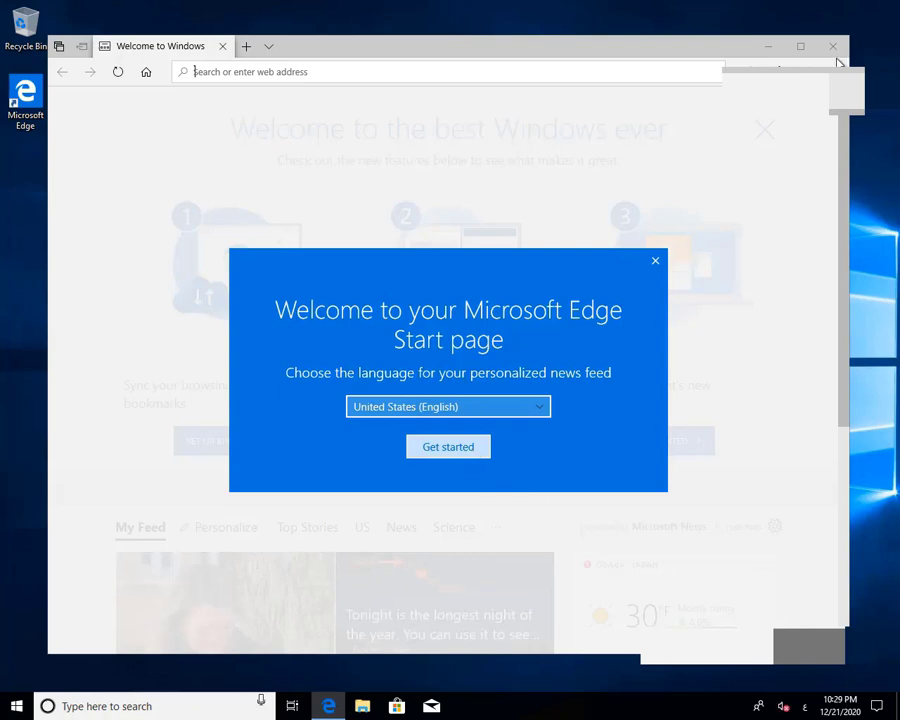
key(Escape)
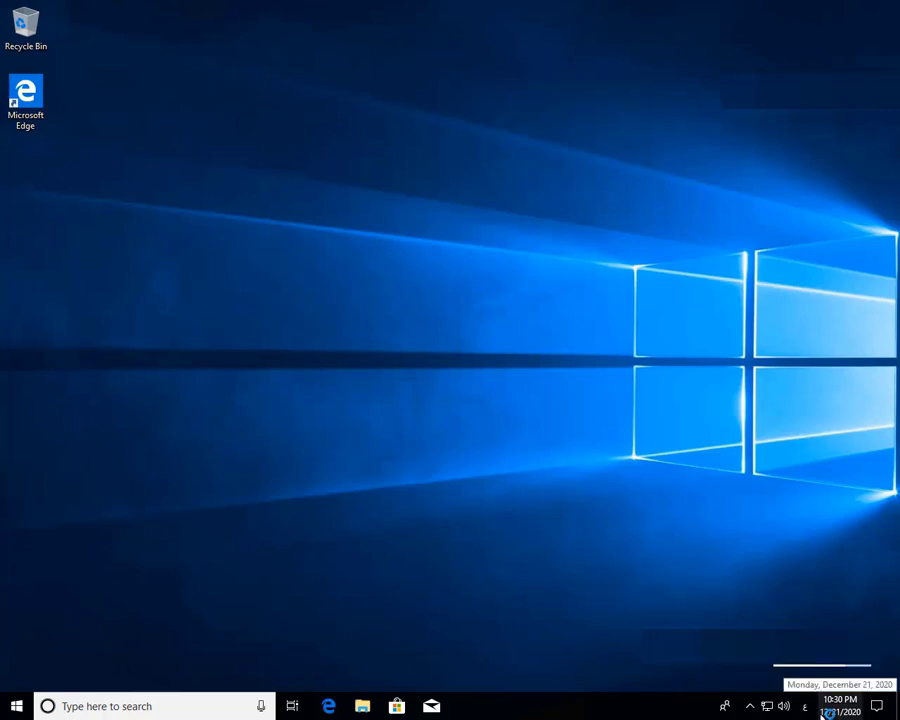
right_click(658, 247)
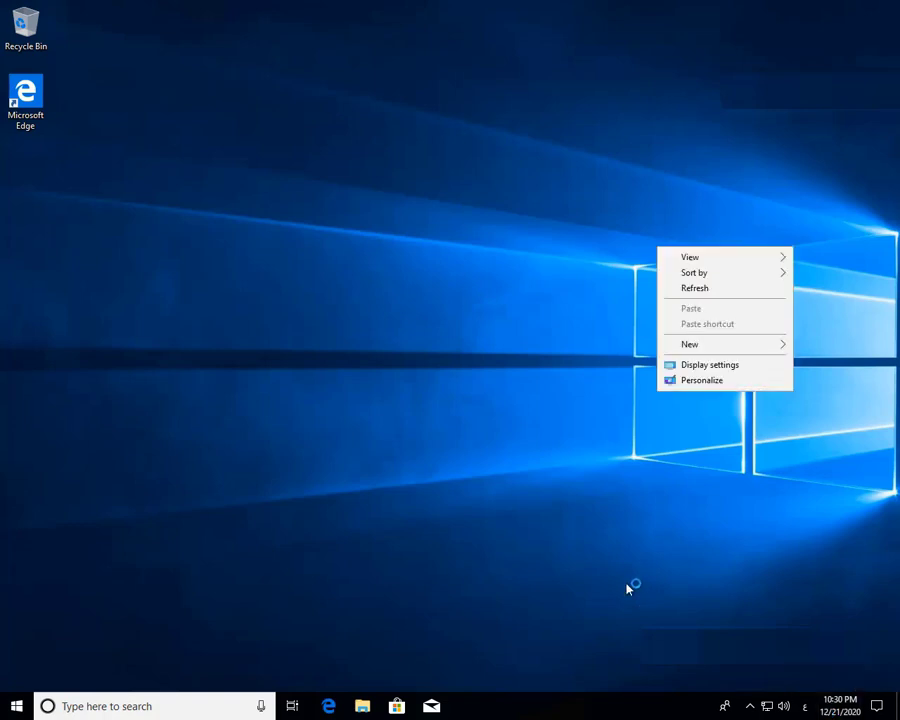
click(694, 289)
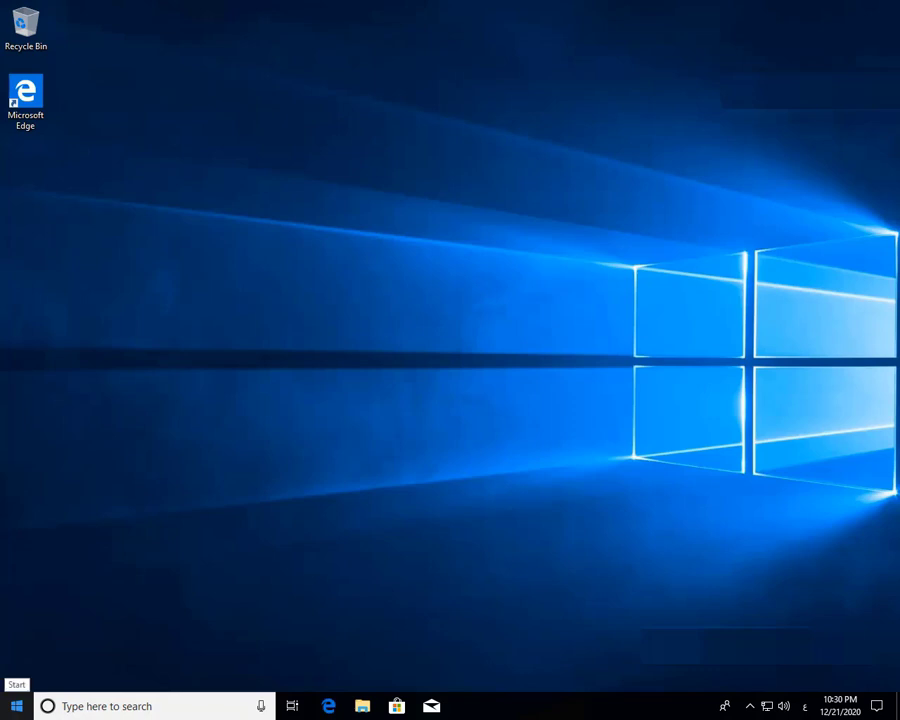
Step: Try to find the desktop icon settings by searching for "deskyop icons", and close the browser window that opens
click(229, 703)
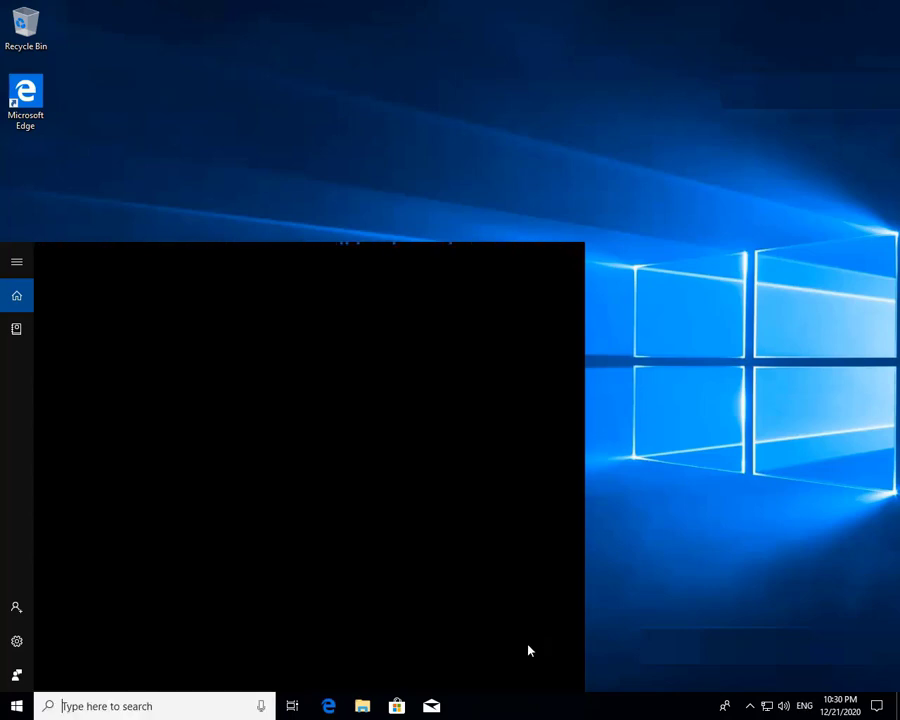
text(desk)
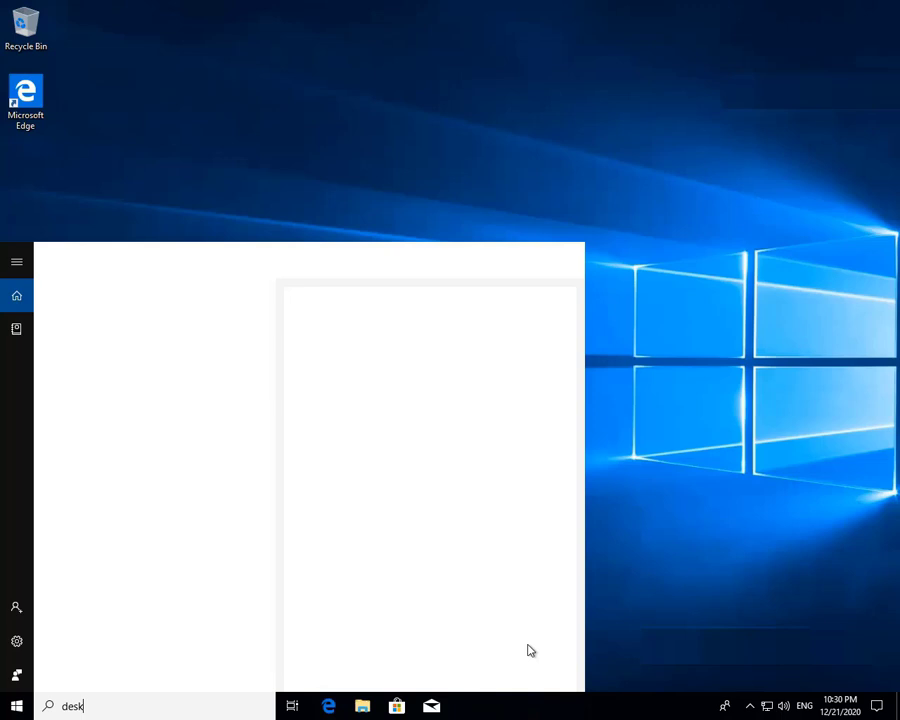
text(yop icons)
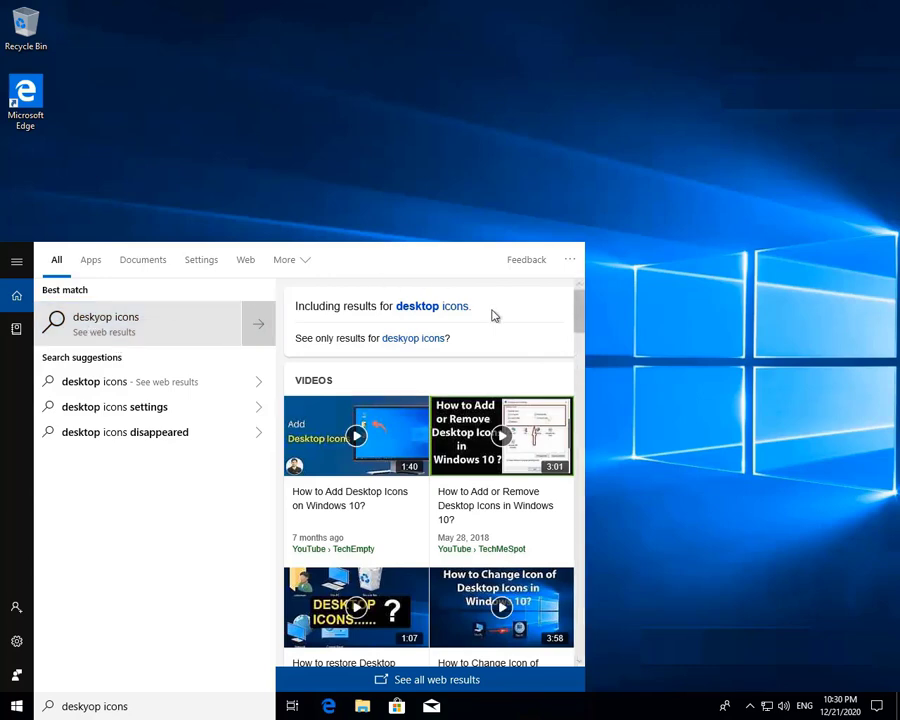
click(88, 331)
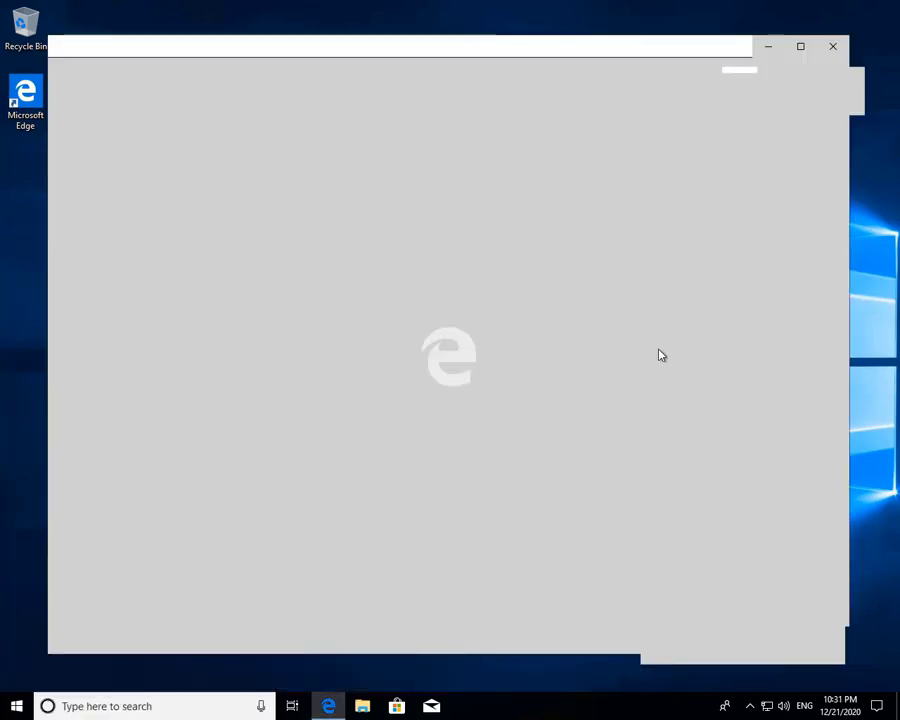
click(834, 48)
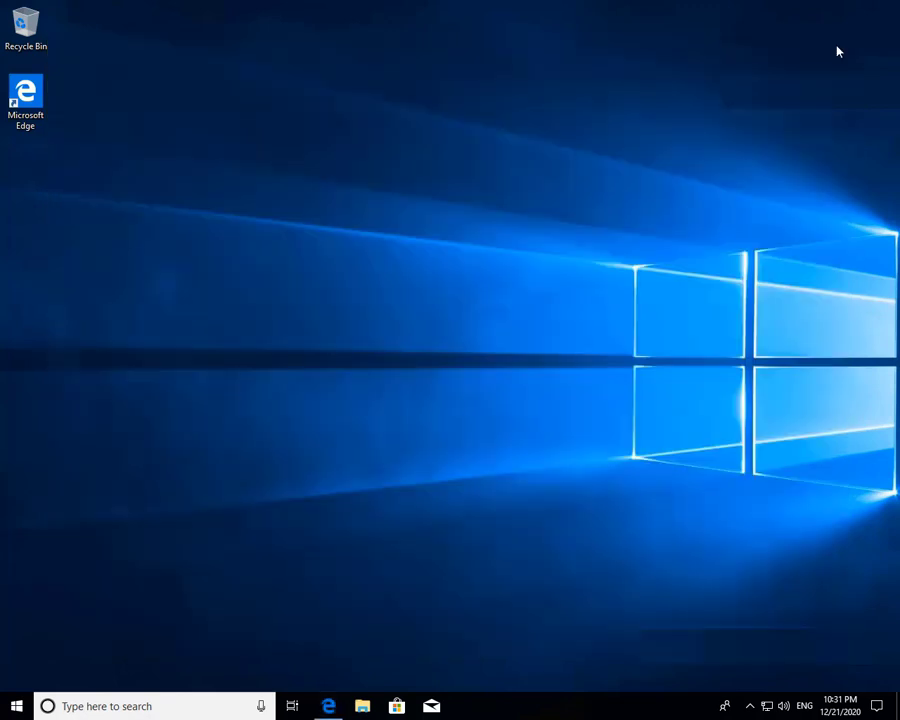
Step: Open the desktop's personalization settings and unpin Mail from the taskbar
right_click(427, 477)
click(477, 612)
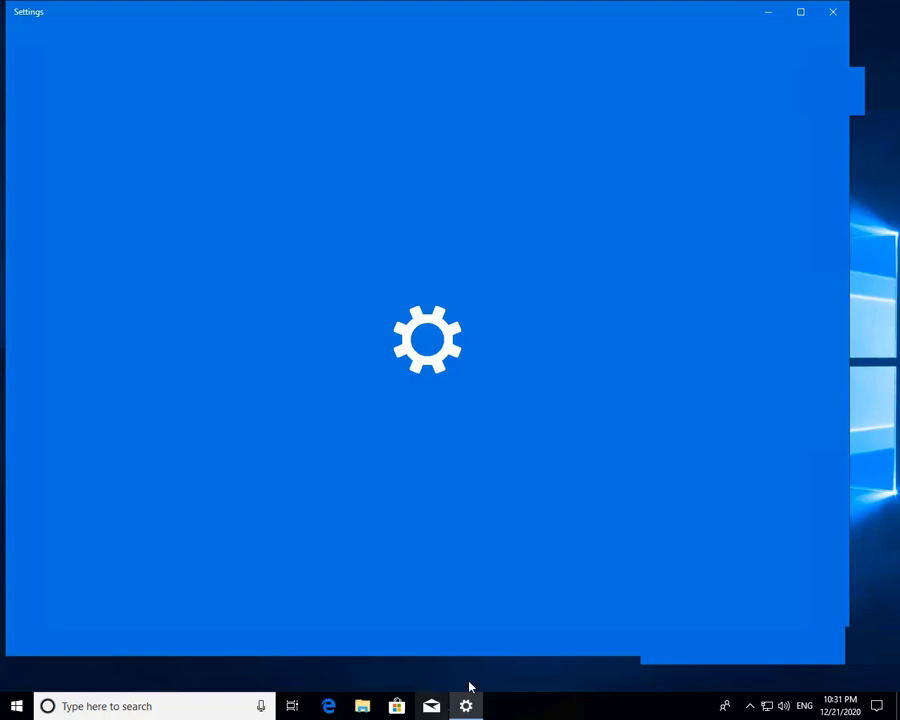
click(430, 708)
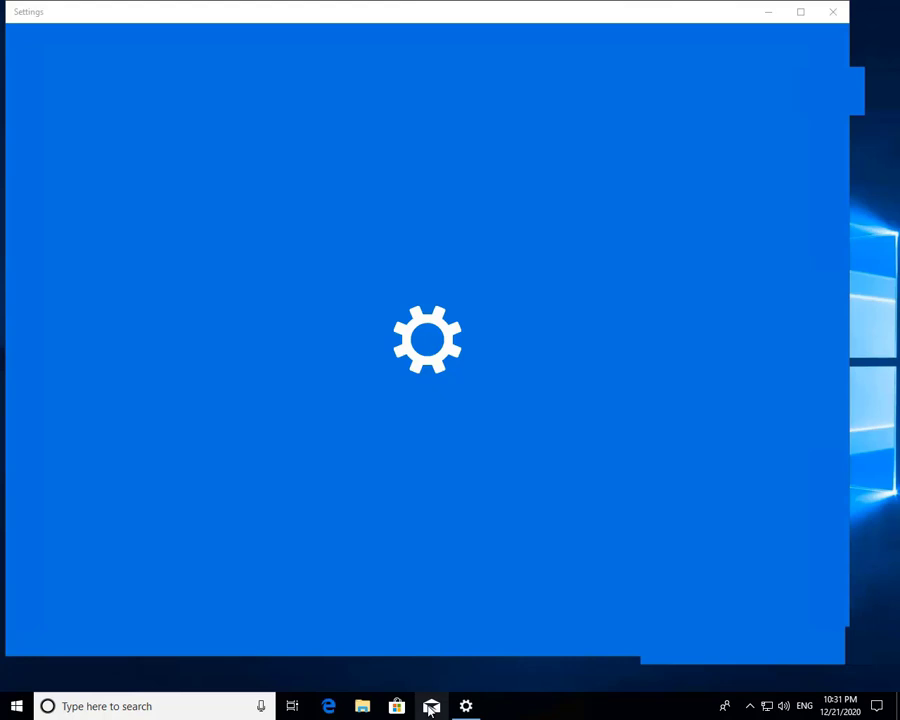
right_click(430, 708)
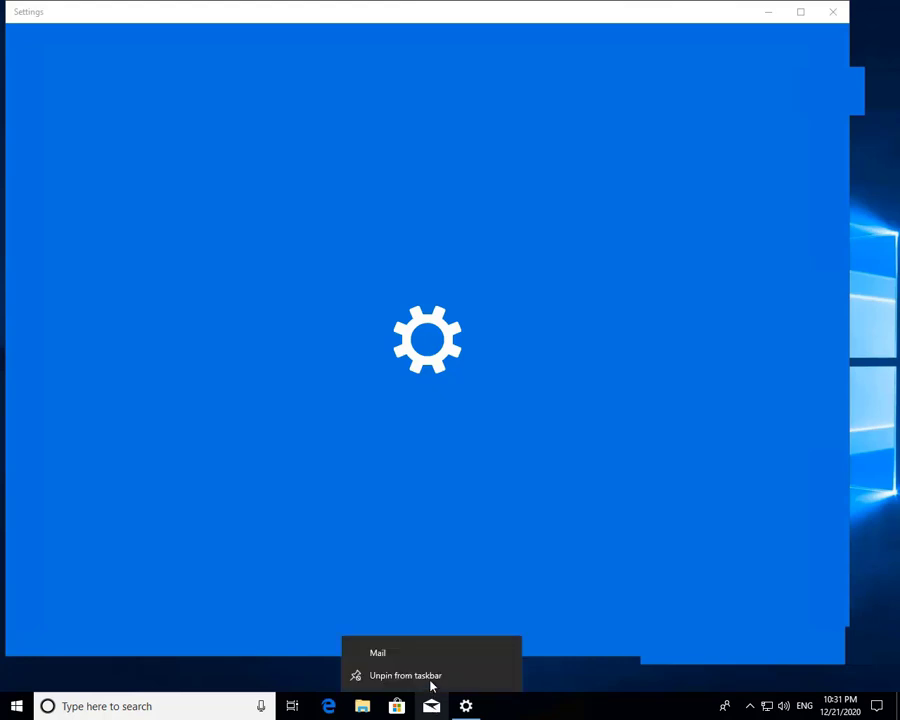
click(432, 676)
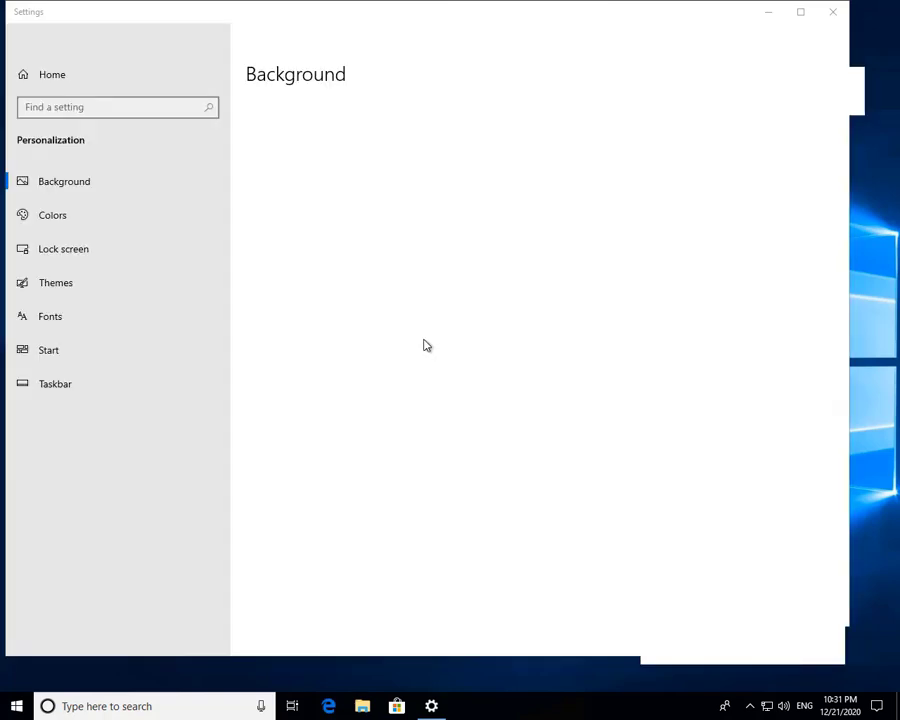
Step: Enable the Computer icon in the desktop icon settings of Themes, apply it and close Settings
click(57, 285)
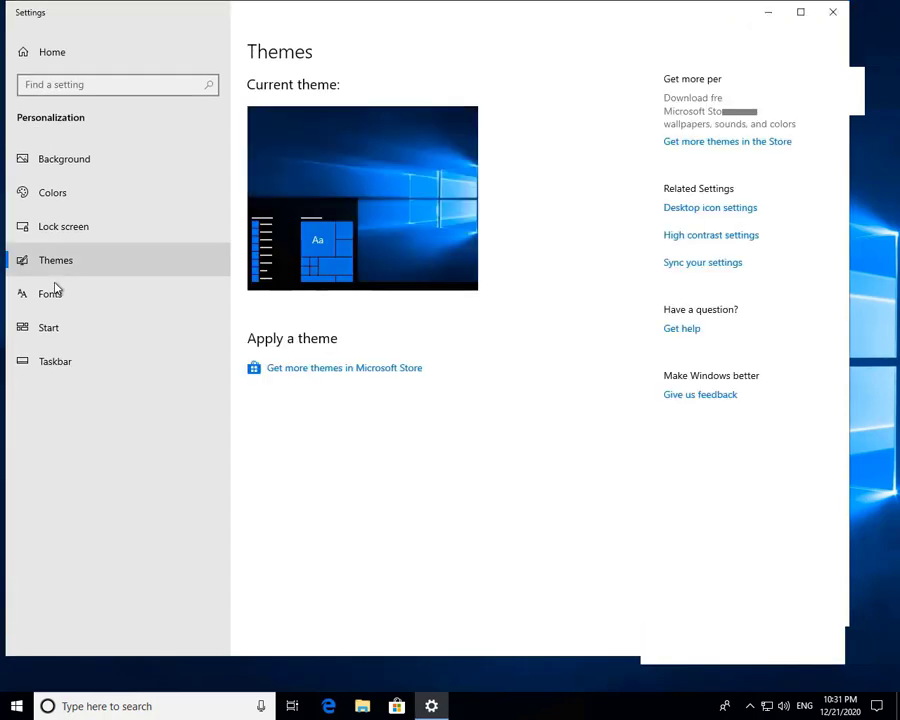
click(736, 208)
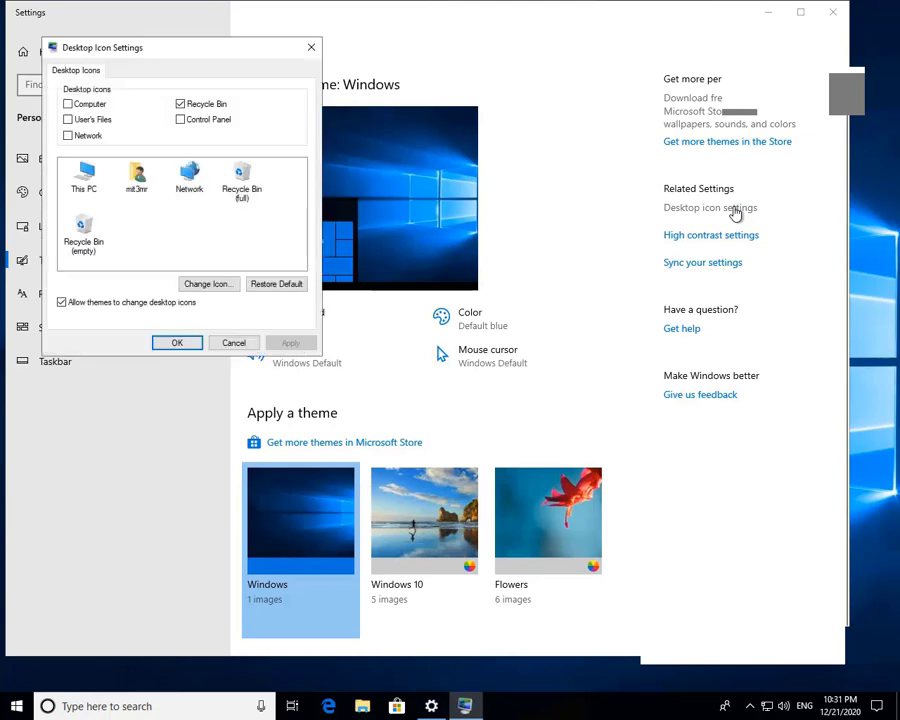
click(101, 107)
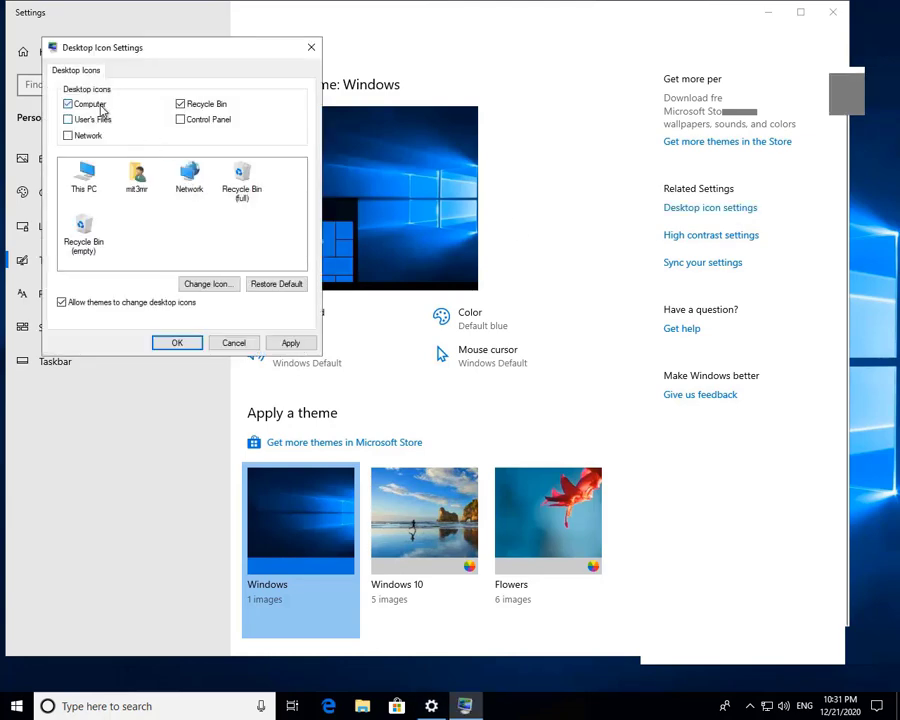
click(268, 346)
click(222, 343)
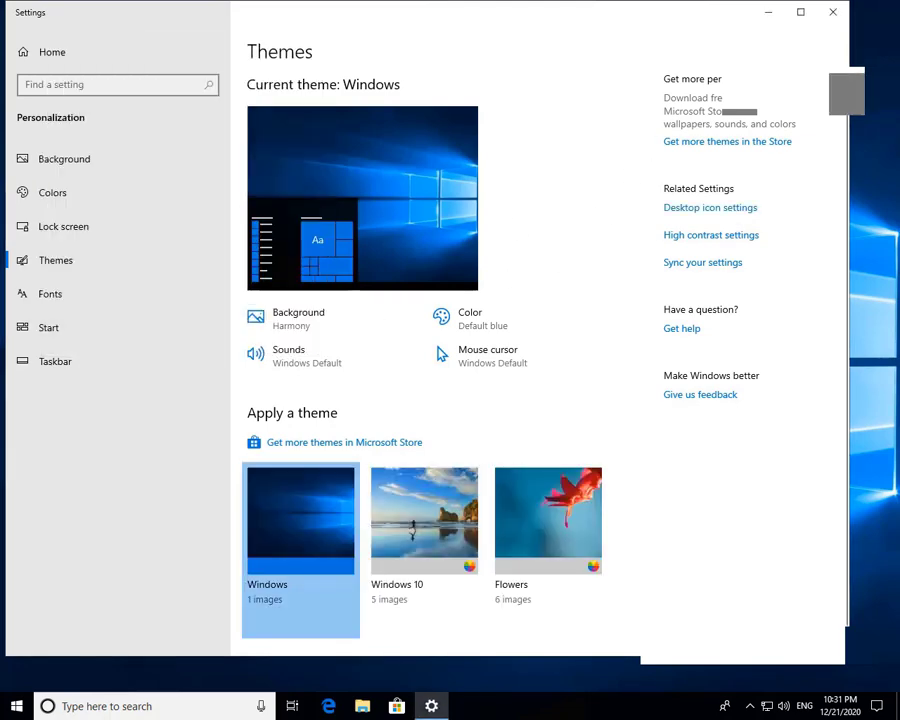
click(829, 13)
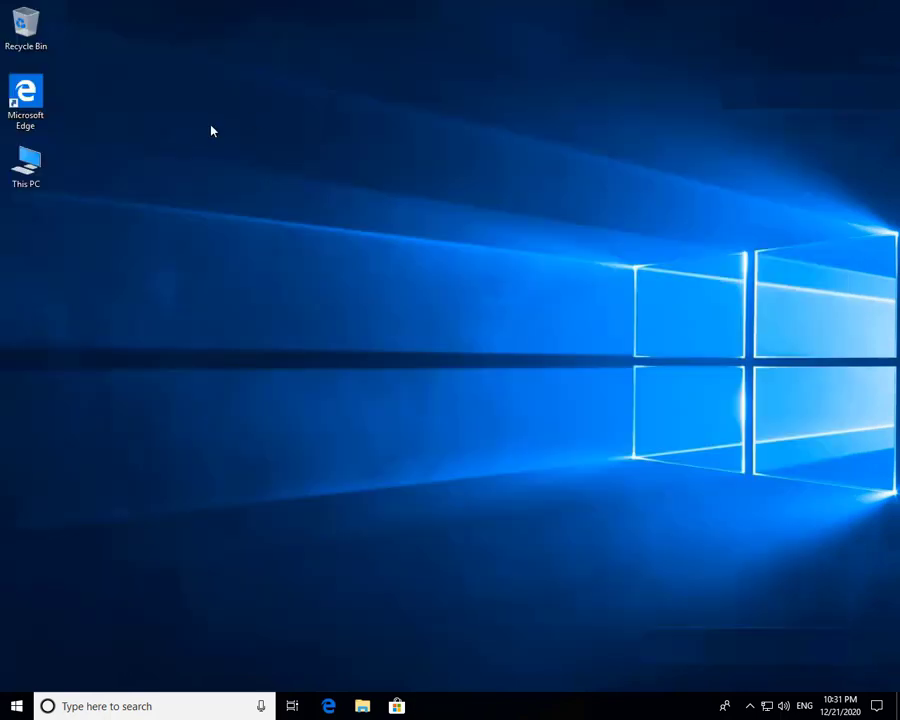
Step: View the basic system information in the properties of This PC and close the window
right_click(21, 175)
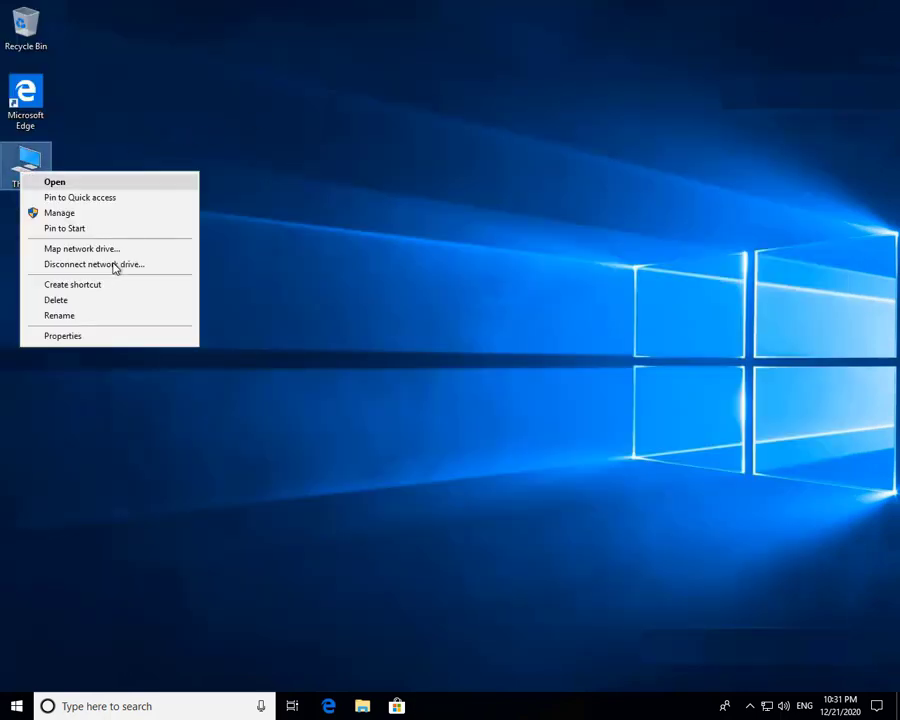
click(132, 338)
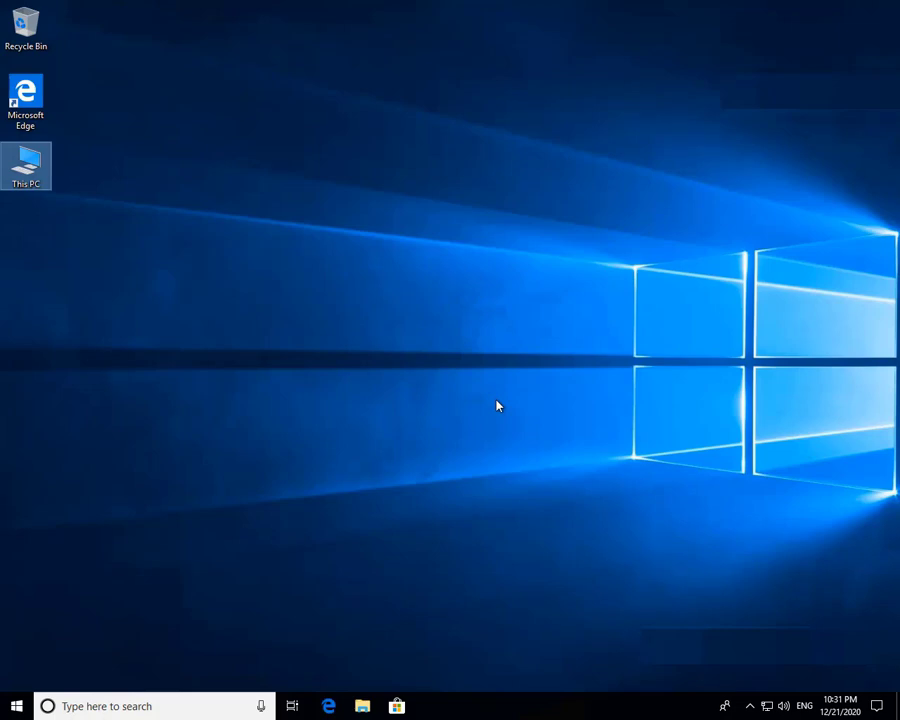
click(498, 406)
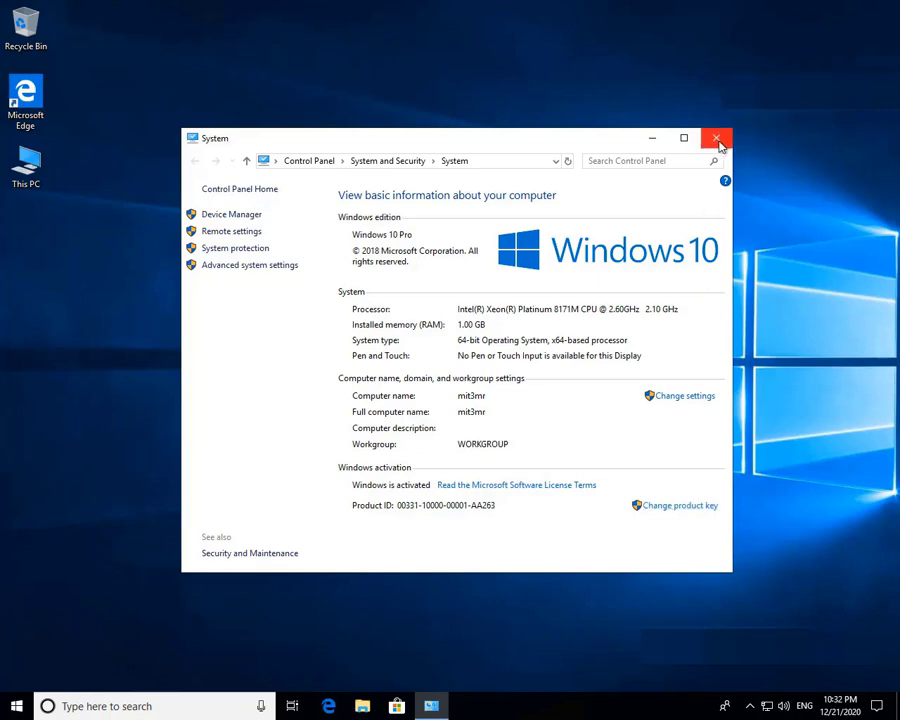
click(720, 146)
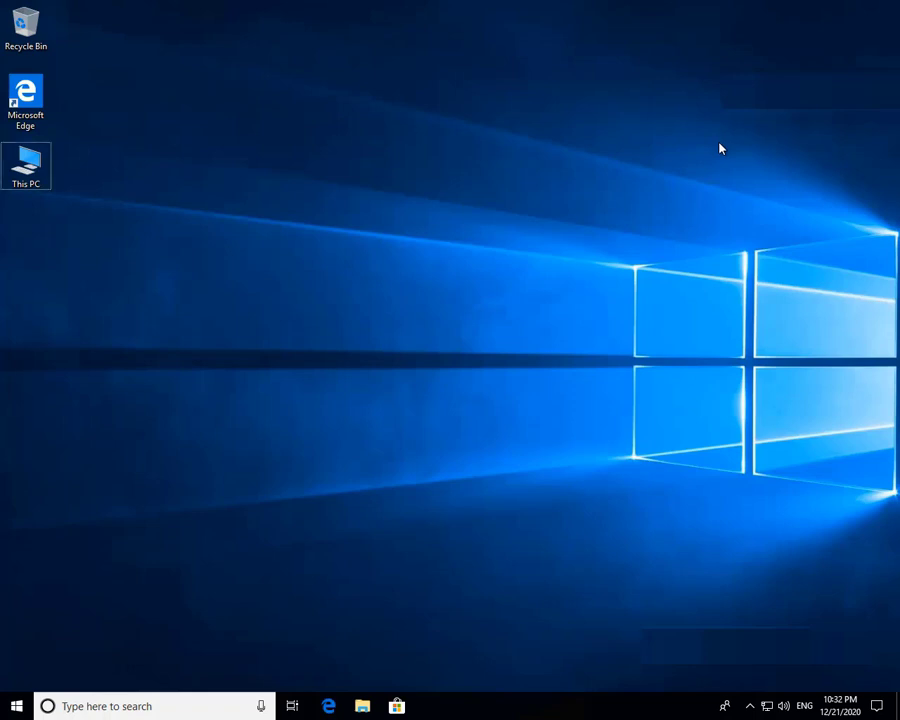
Step: Close the remote desktop session and open the size settings of the recent virtual machine in the Azure portal
mouse_move(406, 4)
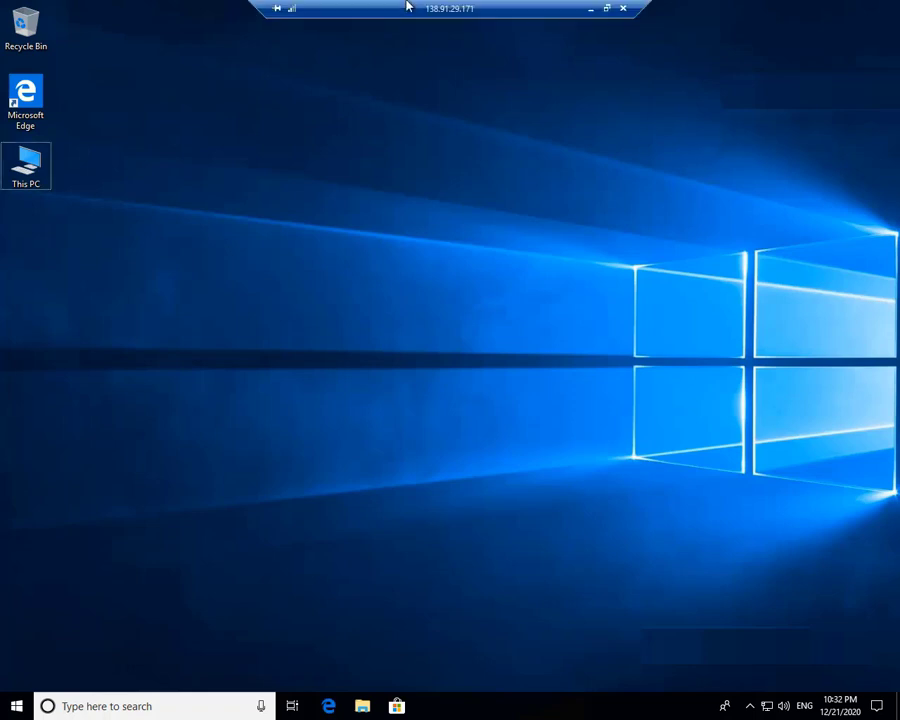
click(622, 9)
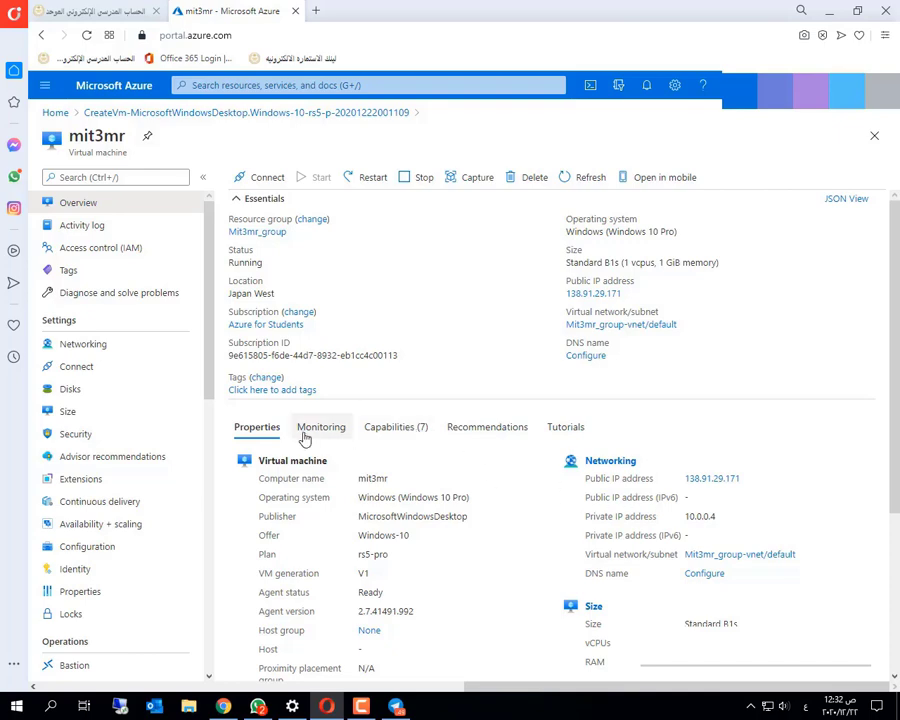
click(57, 113)
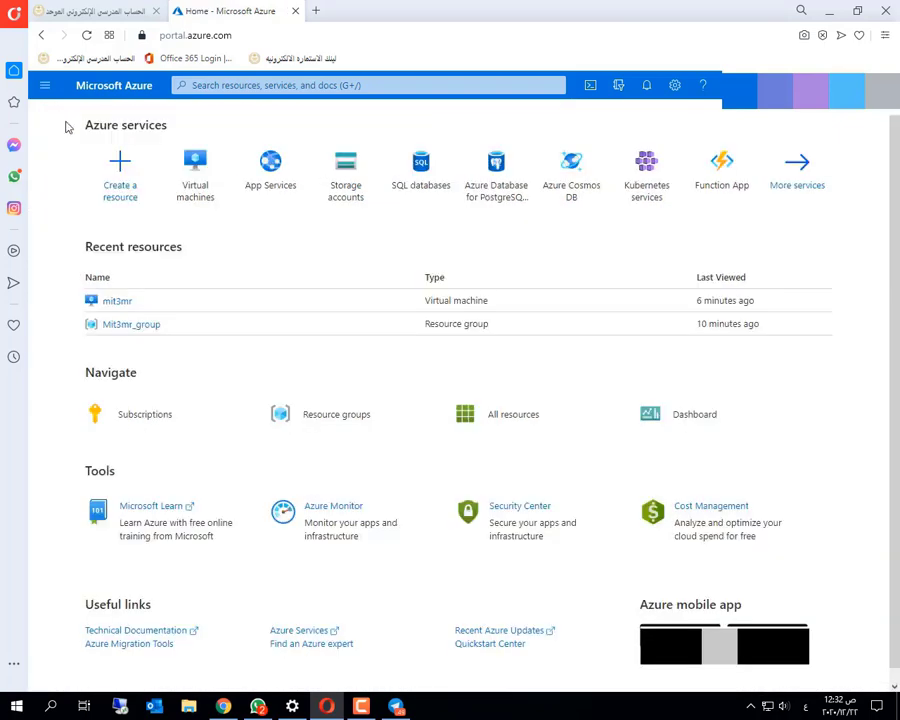
click(121, 302)
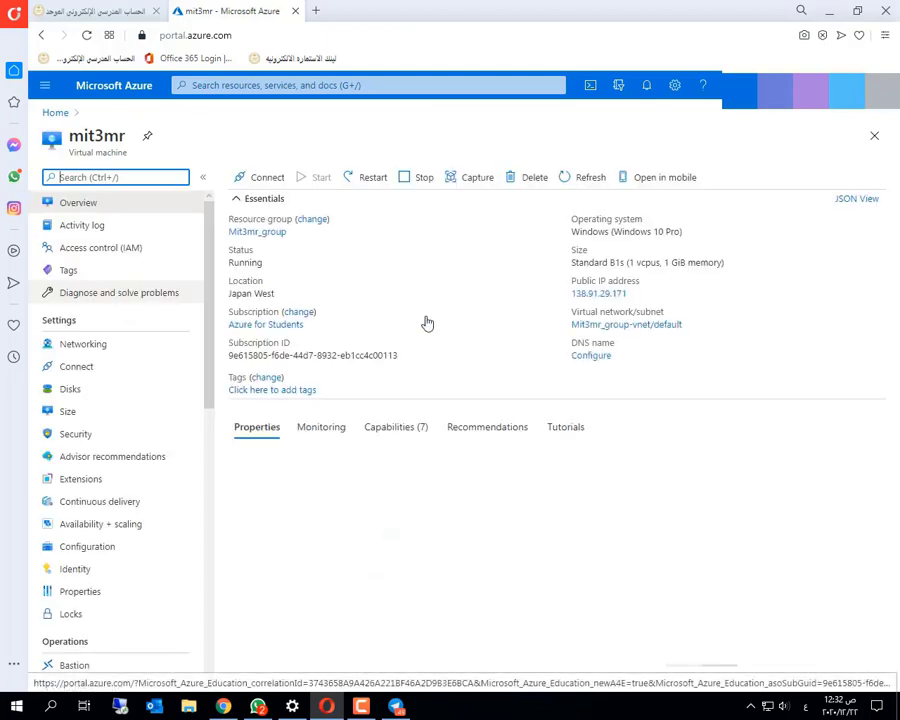
scroll(750, 327, down, 2)
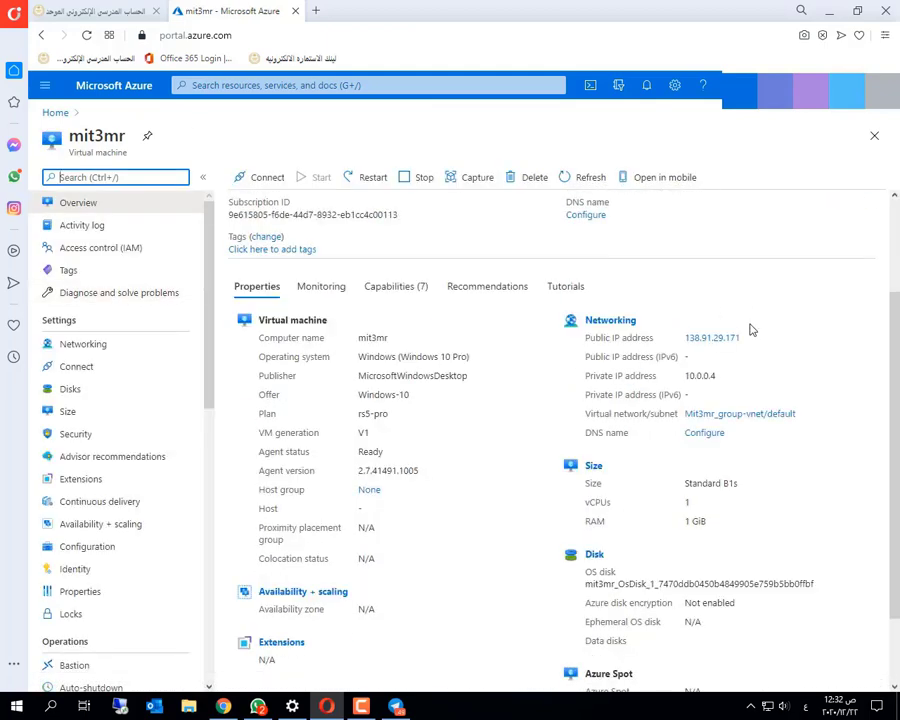
click(597, 467)
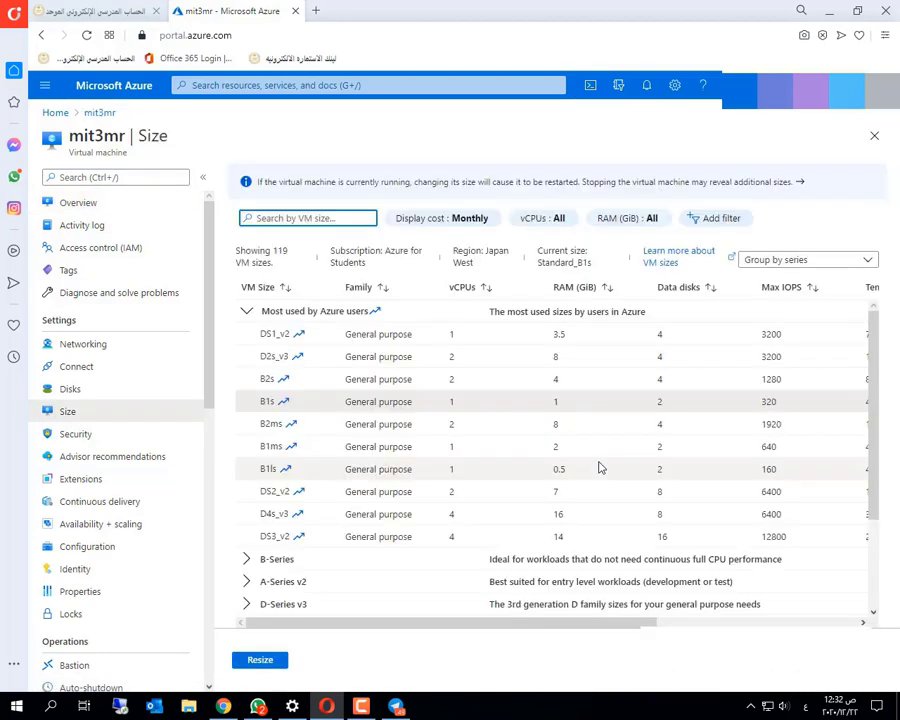
Step: Resize the virtual machine to DS3_v2 and close the Telegram window from the taskbar
click(643, 538)
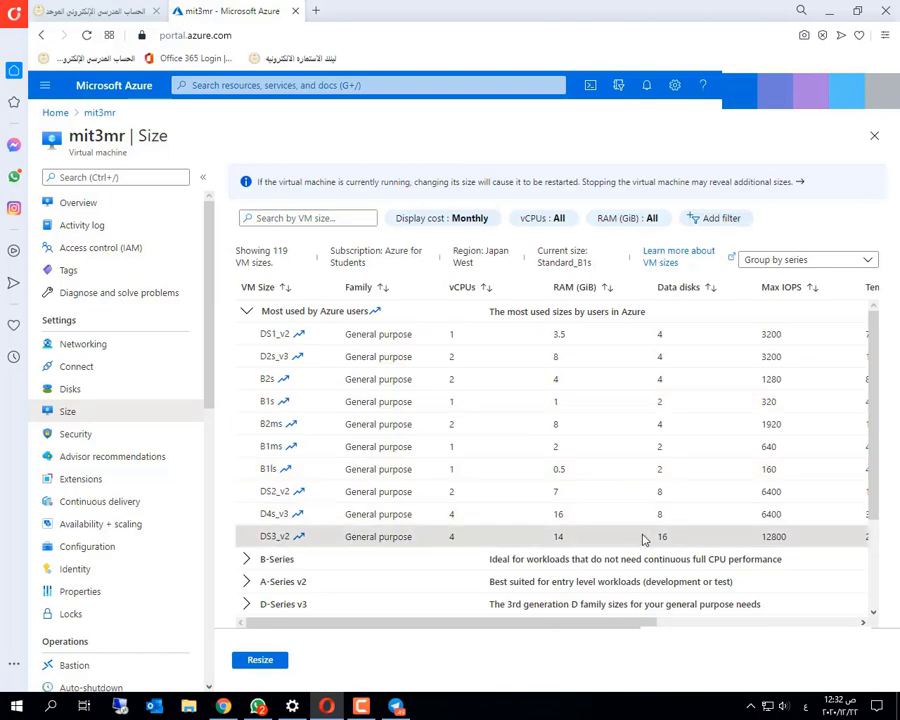
click(250, 660)
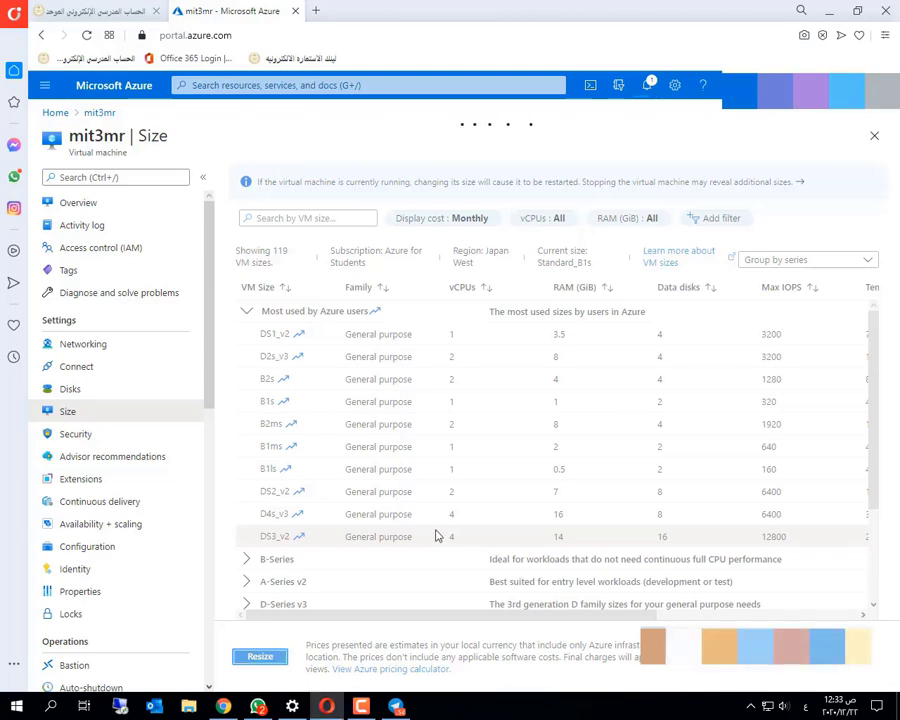
right_click(397, 704)
click(400, 680)
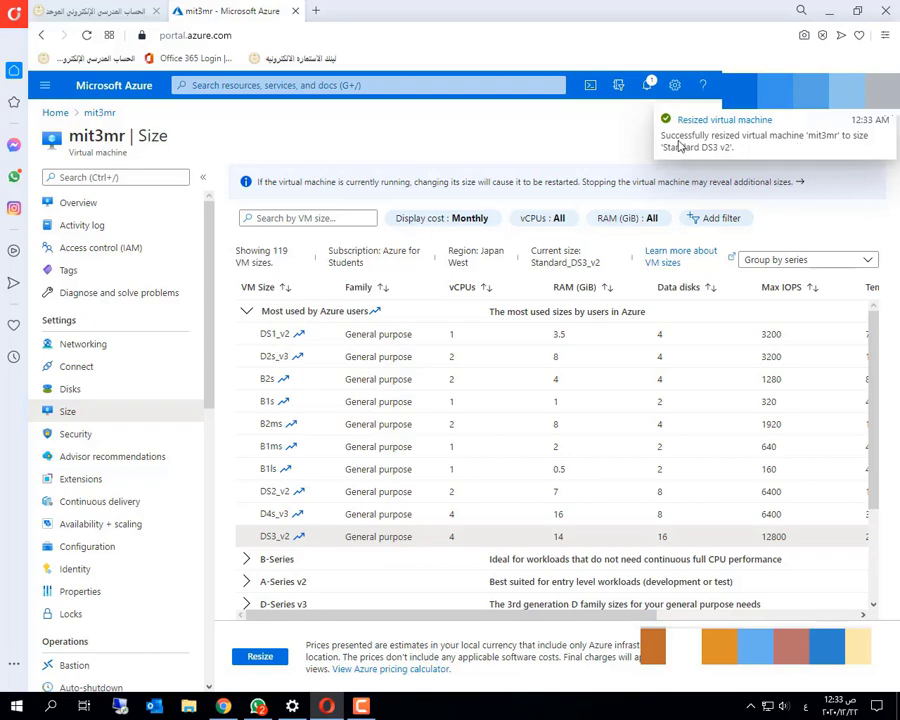
Step: Expand the B-Series, A-Series v2 and D-Series v3 groups to examine their available VM sizes
click(248, 562)
scroll(590, 486, down, 3)
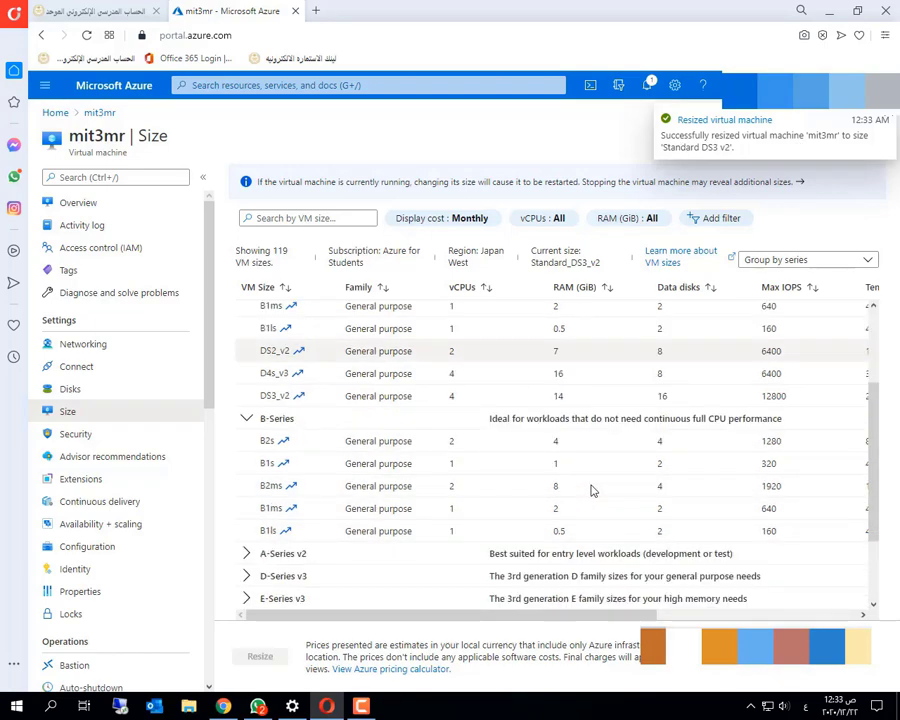
click(247, 483)
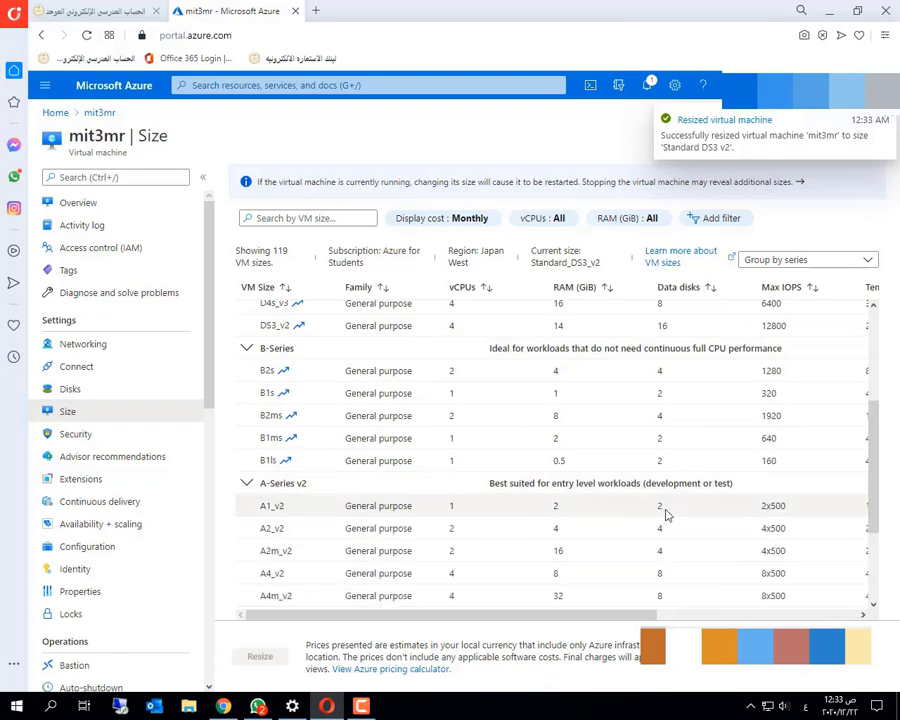
scroll(664, 510, down, 2)
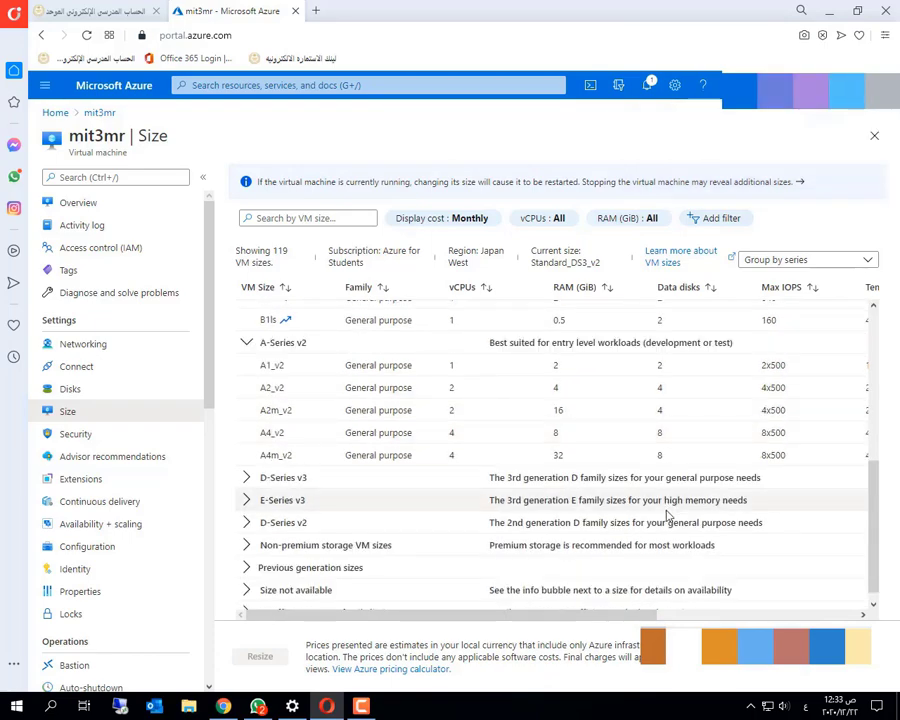
click(247, 477)
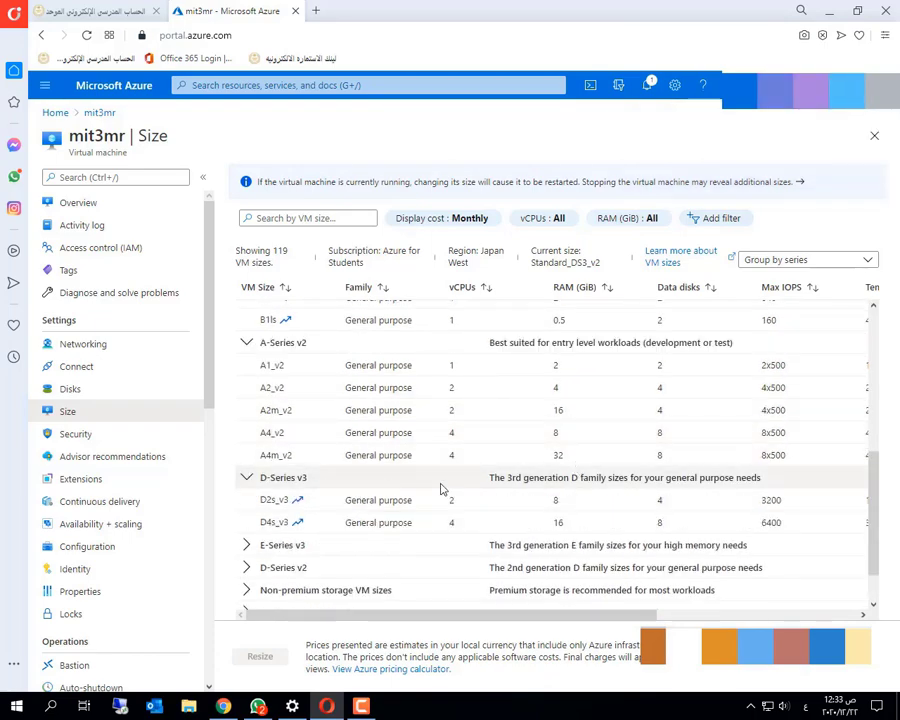
Step: Examine the VM sizes in the E-Series v3, D-Series v2 and non-premium storage groups, collapsing the D-Series v3 group
click(247, 544)
click(247, 478)
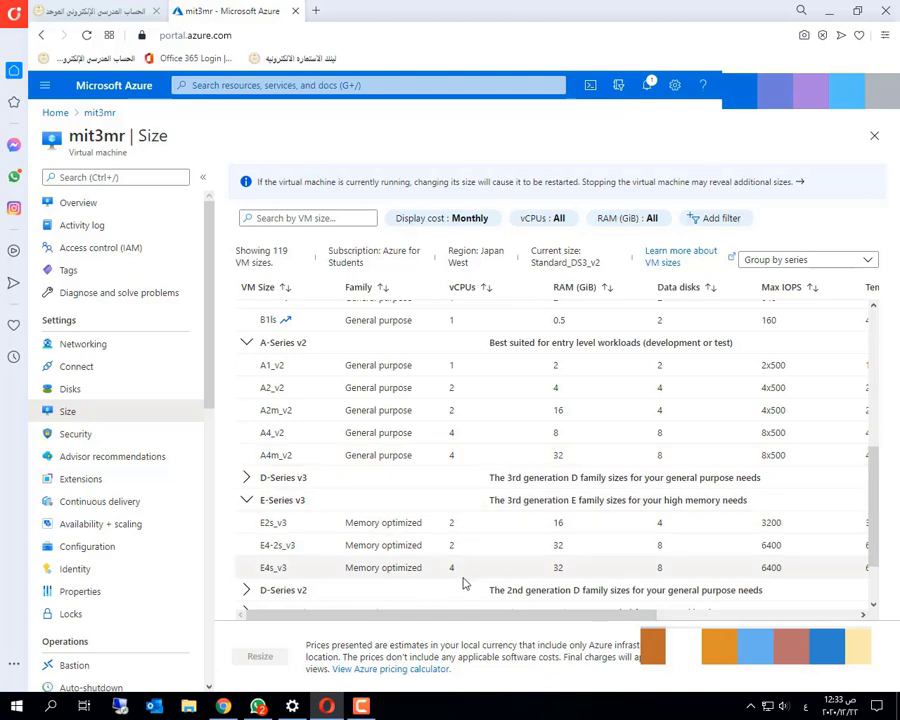
click(247, 590)
scroll(540, 520, down, 2)
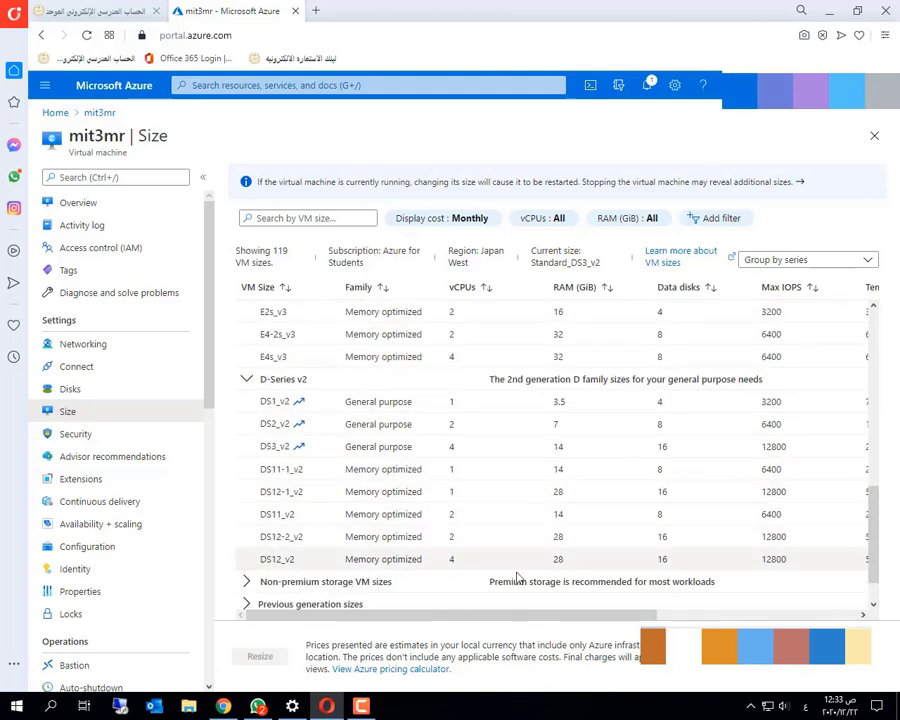
click(246, 581)
scroll(497, 538, down, 2)
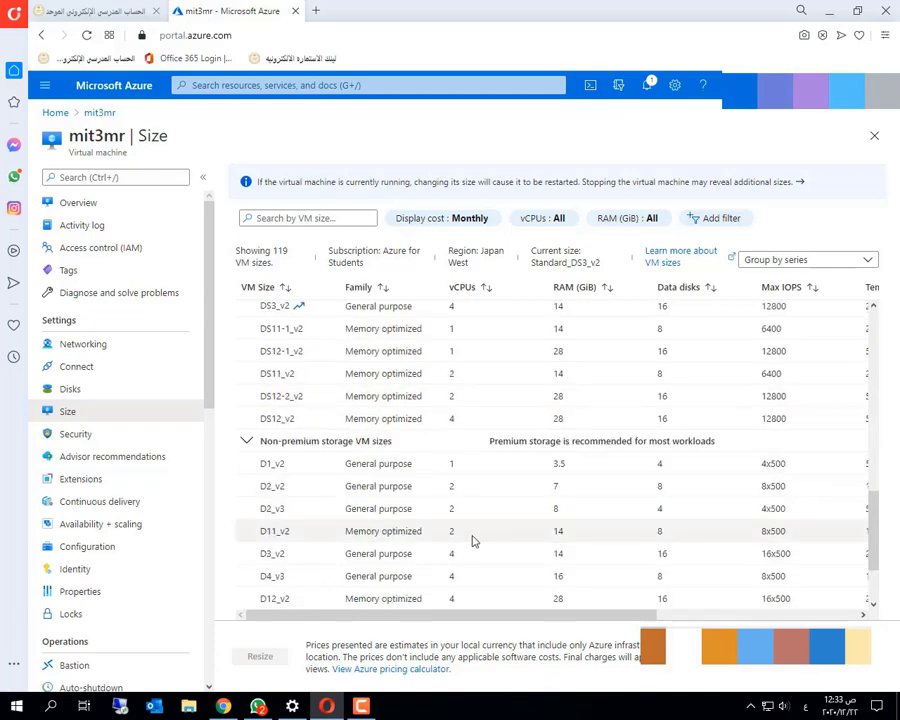
scroll(593, 557, down, 2)
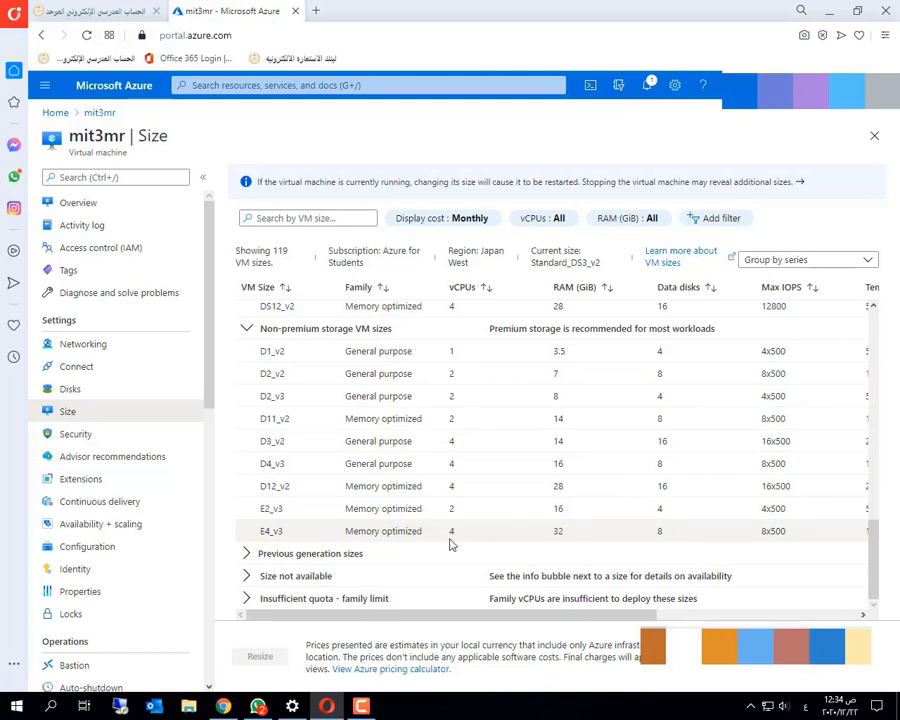
Step: Expand the group of sizes with insufficient family quota, look through its sizes and collapse it again
click(247, 598)
scroll(594, 572, down, 4)
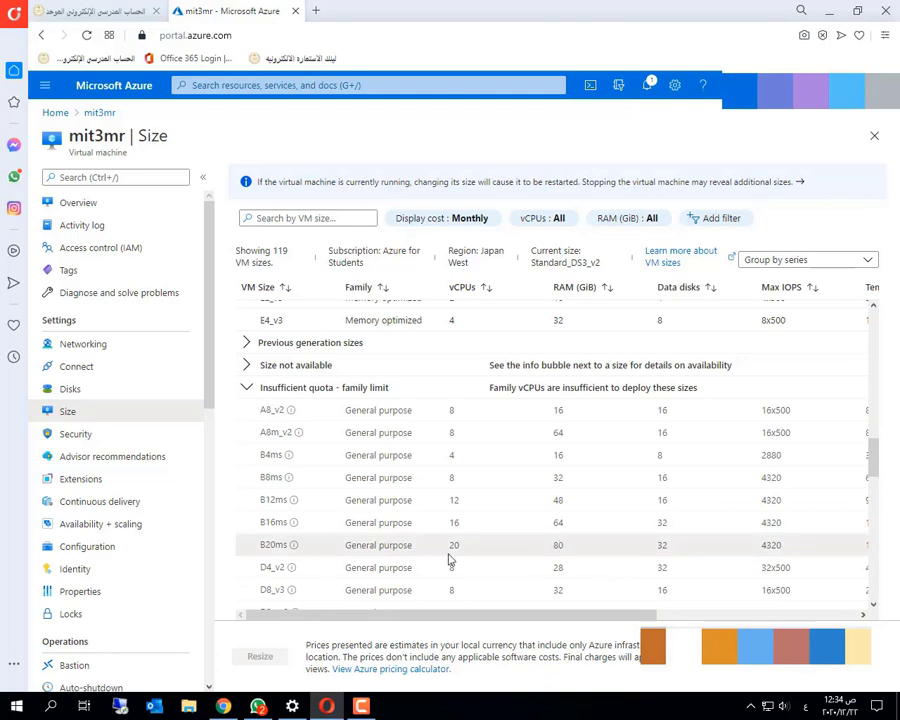
scroll(530, 526, down, 15)
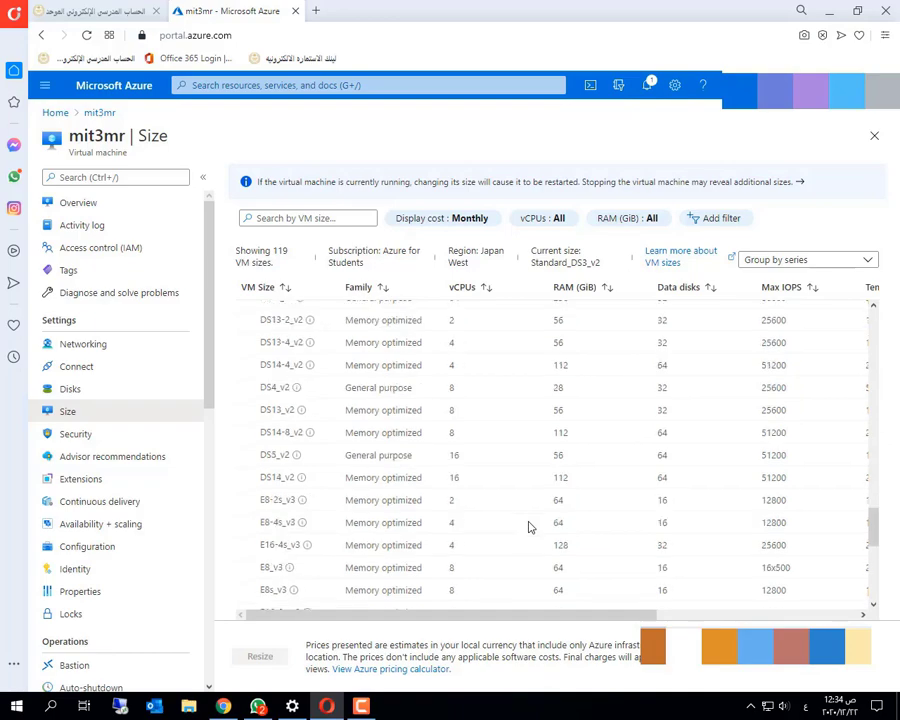
scroll(530, 528, up, 12)
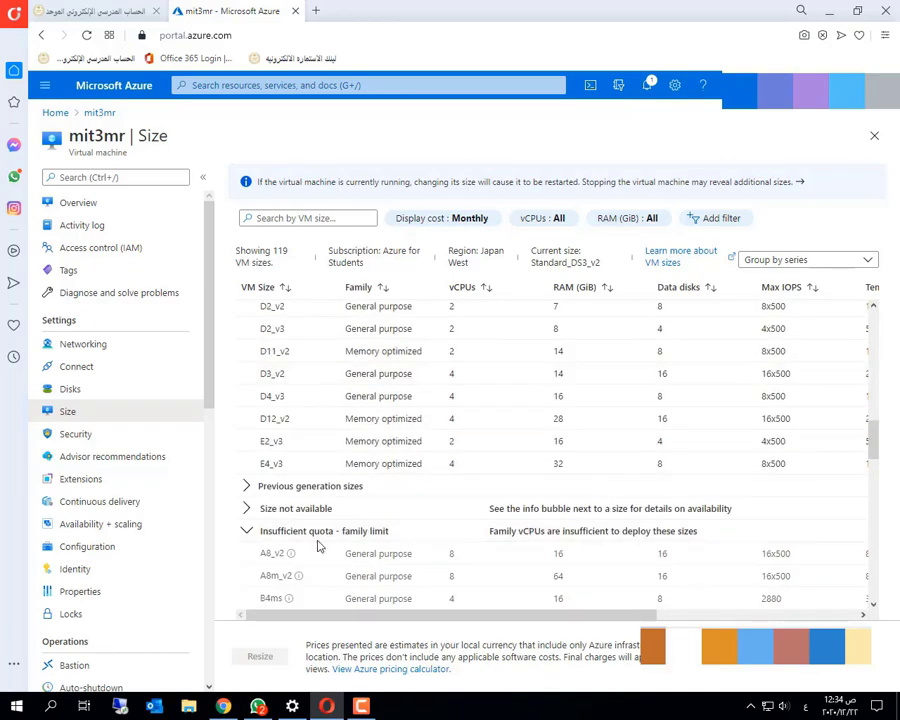
click(246, 531)
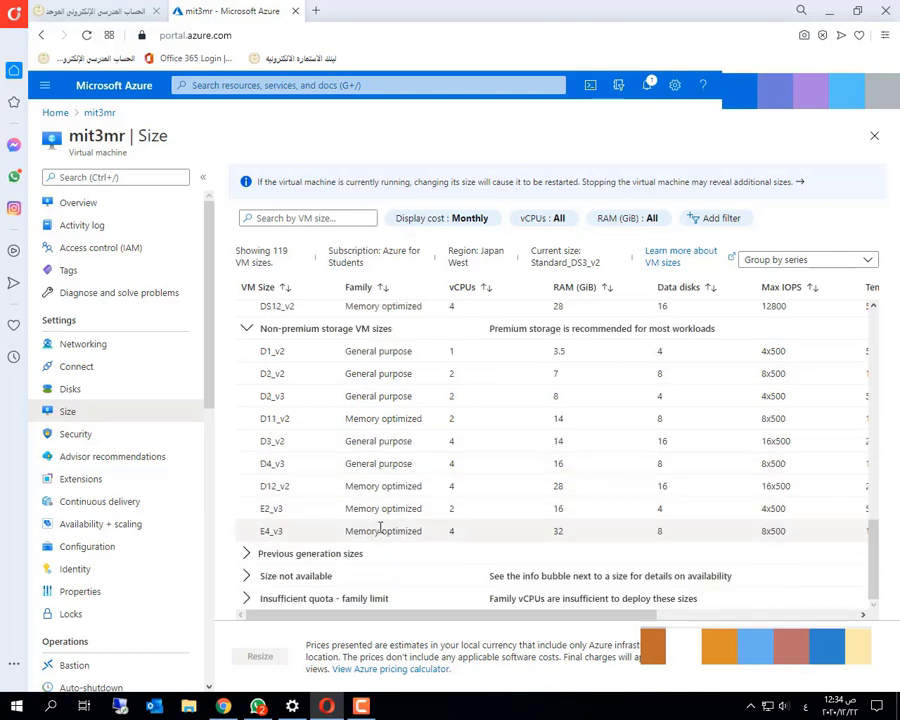
Step: Compare the E4_v3 size with those in the D-Series v2, E-Series v3 and D-Series v3 groups
click(572, 536)
scroll(572, 536, up, 3)
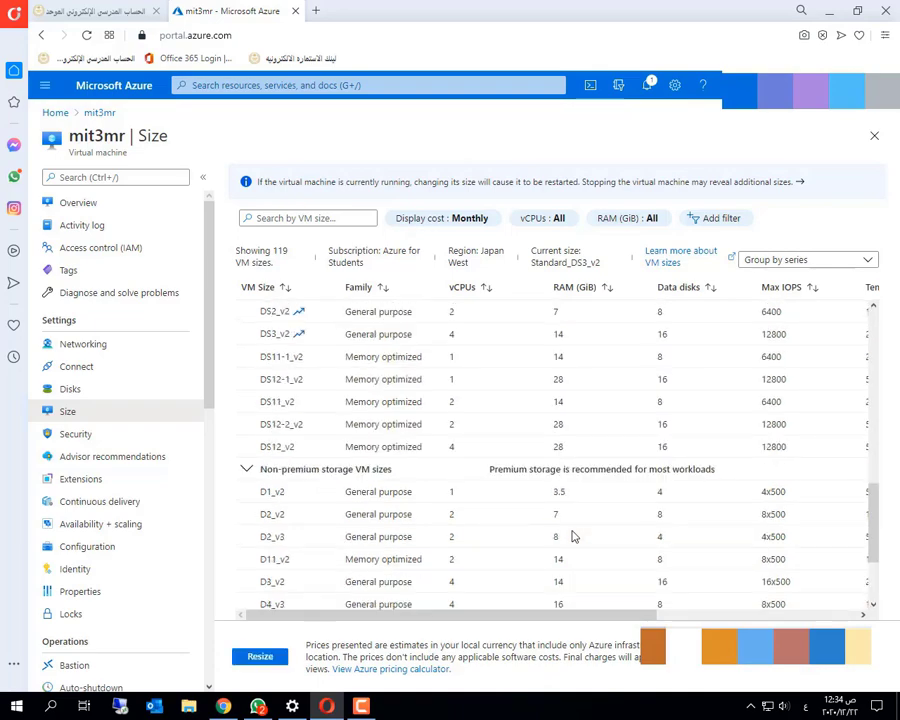
scroll(572, 536, up, 4)
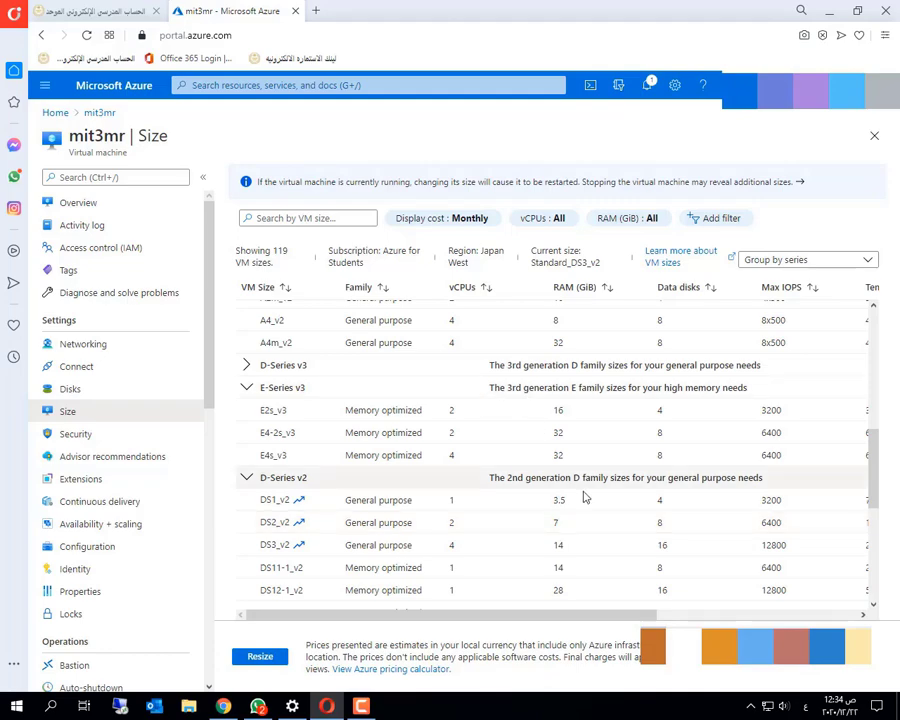
scroll(585, 497, down, 4)
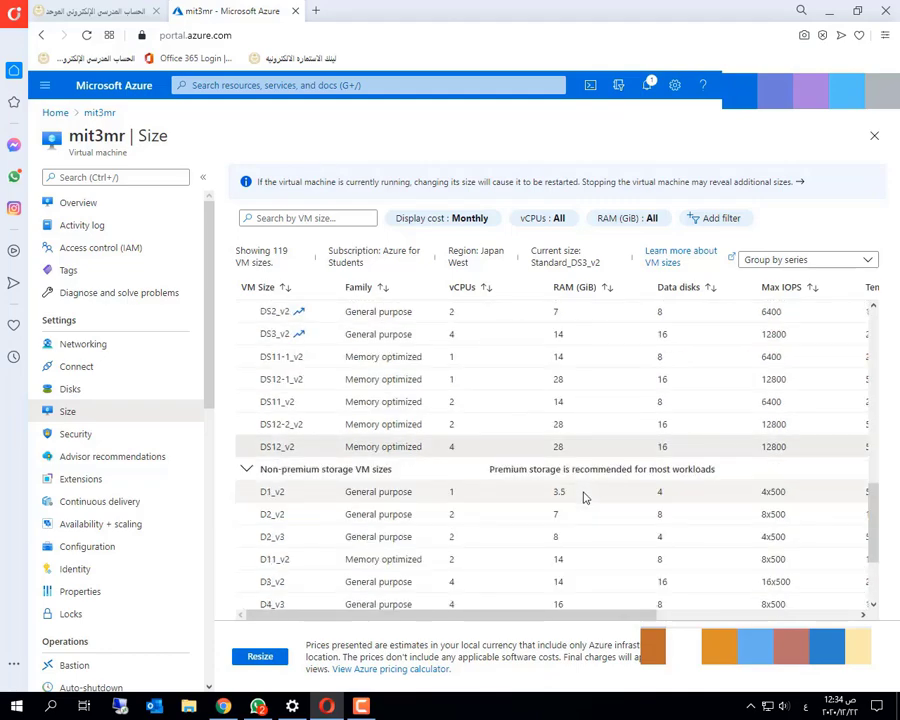
scroll(582, 494, up, 1)
scroll(552, 470, up, 4)
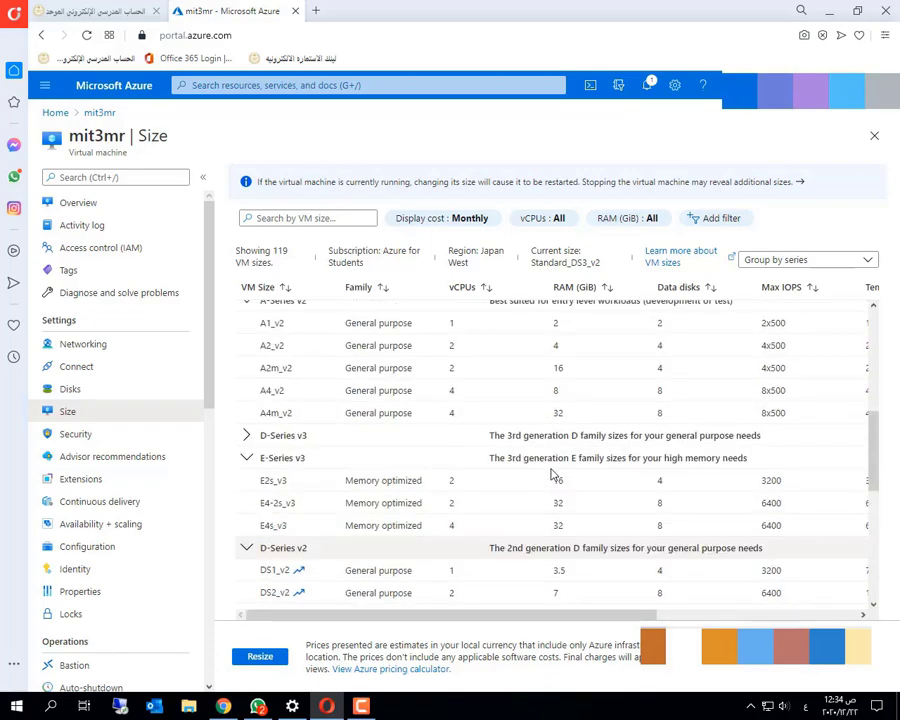
double_click(505, 458)
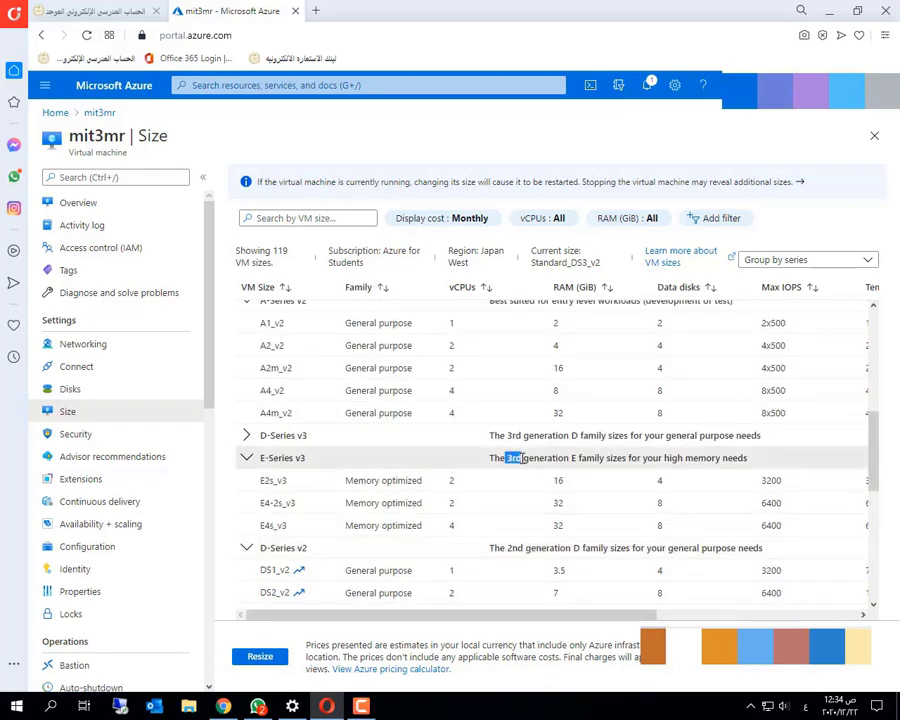
click(549, 523)
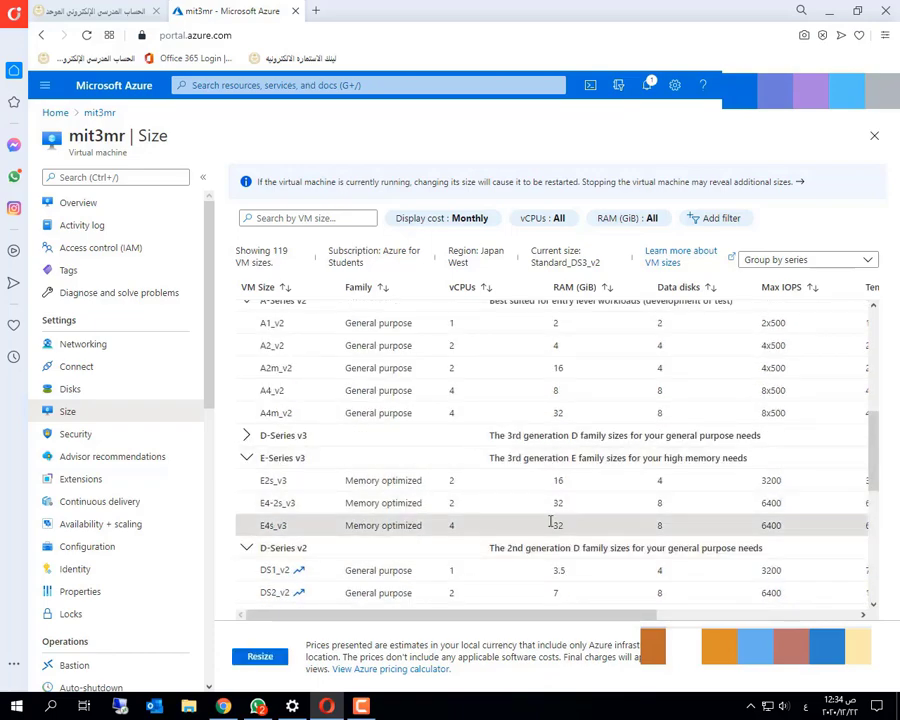
click(246, 435)
click(246, 437)
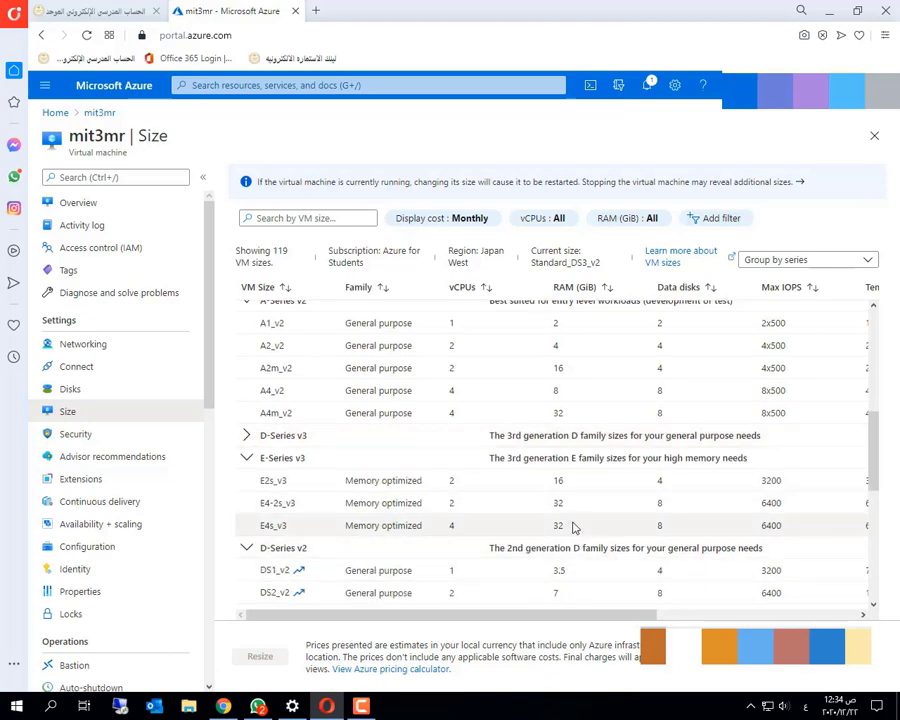
Step: Resize the virtual machine to E4s_v3 from the E-Series v3 group
click(567, 521)
scroll(582, 484, up, 1)
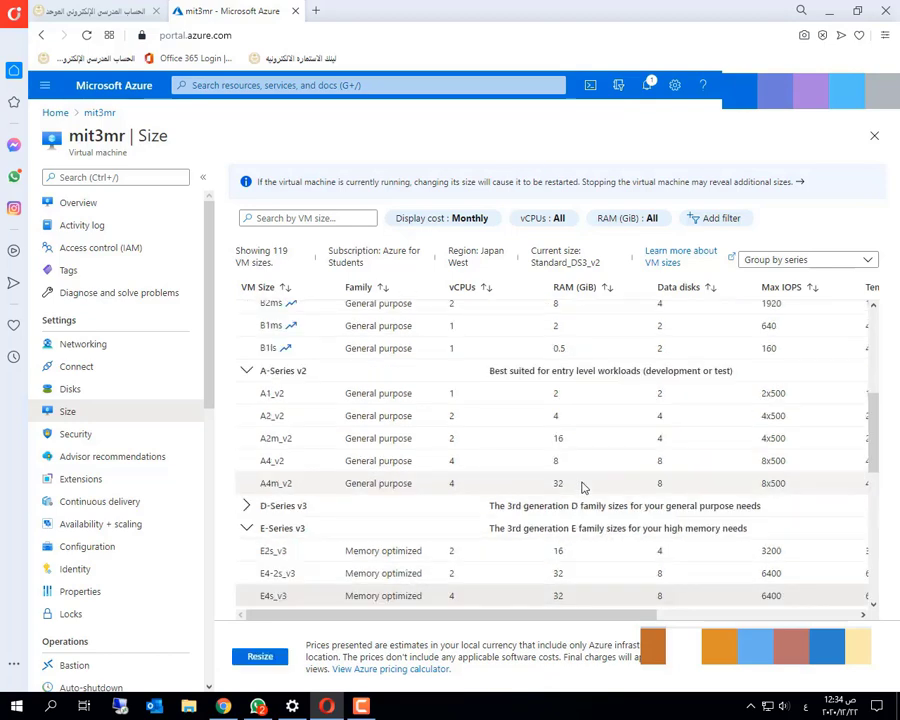
click(262, 657)
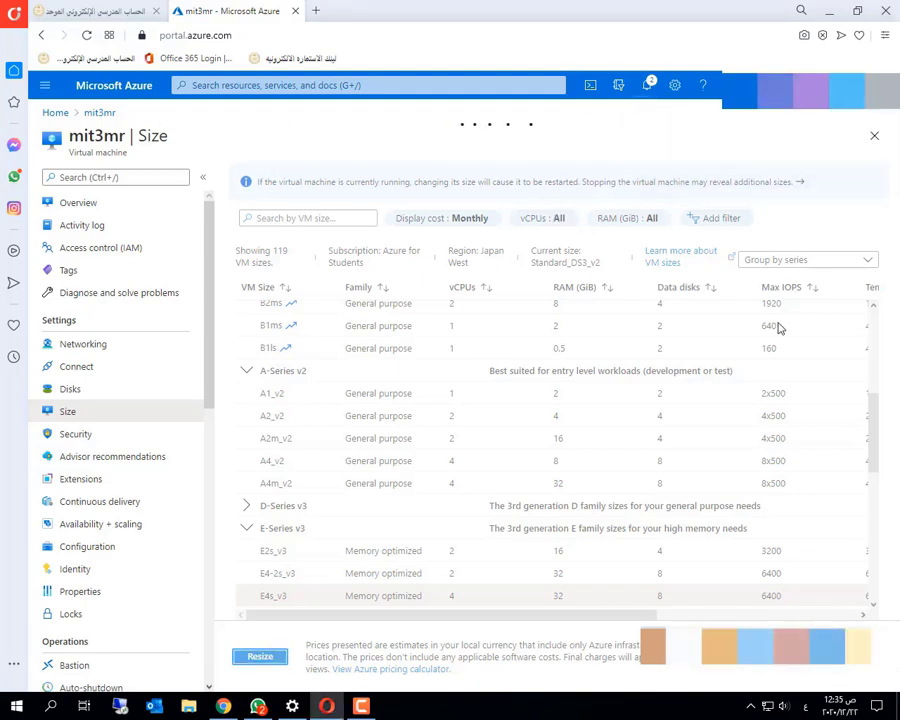
Step: Check the progress of the resize operation in the portal notifications and close them
click(648, 86)
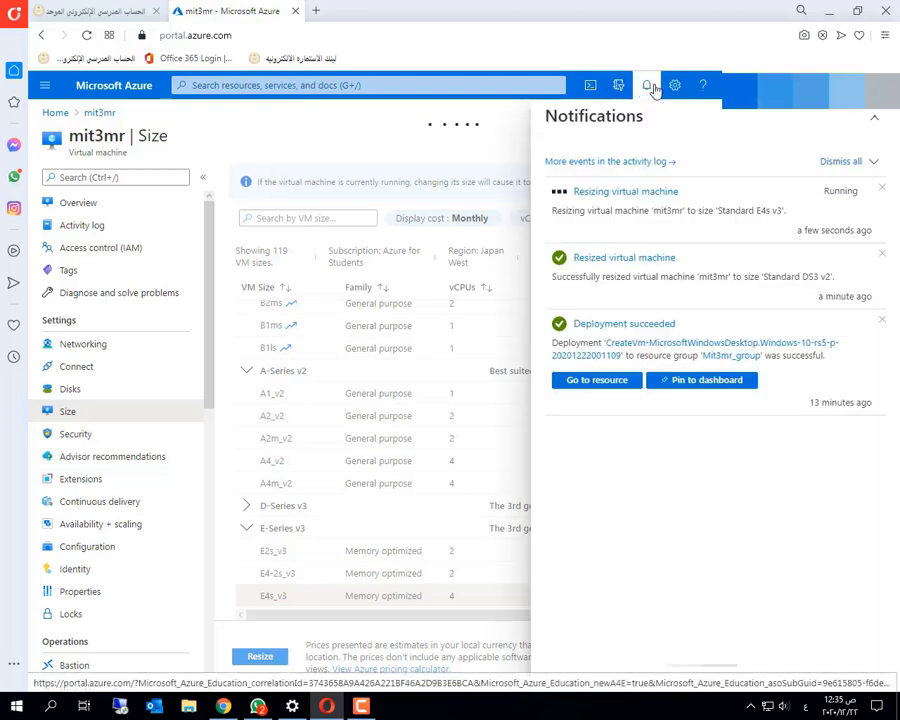
drag(556, 210, 803, 215)
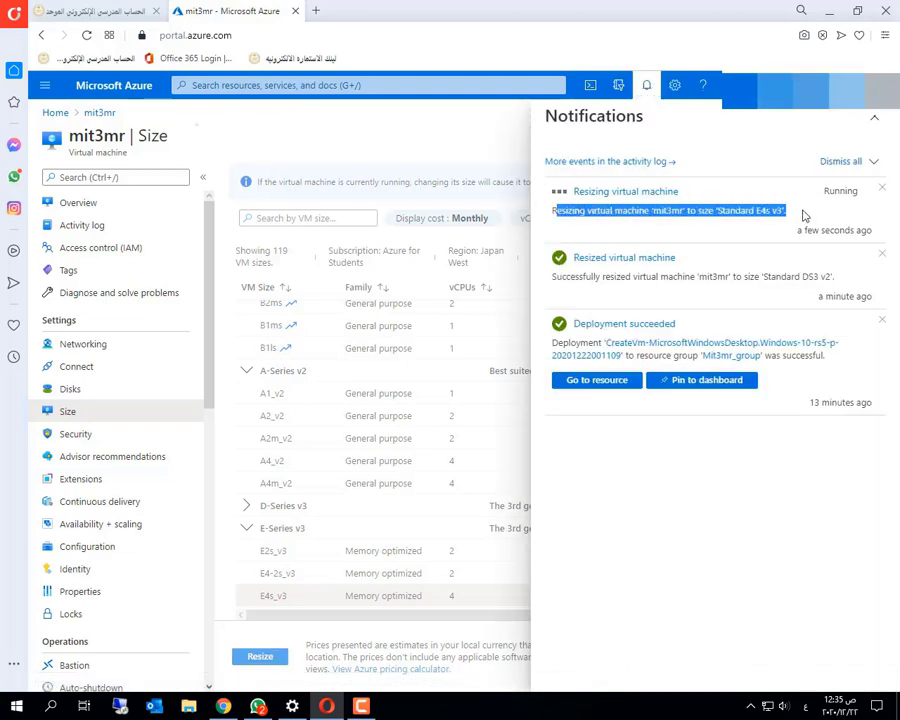
triple_click(746, 214)
triple_click(724, 212)
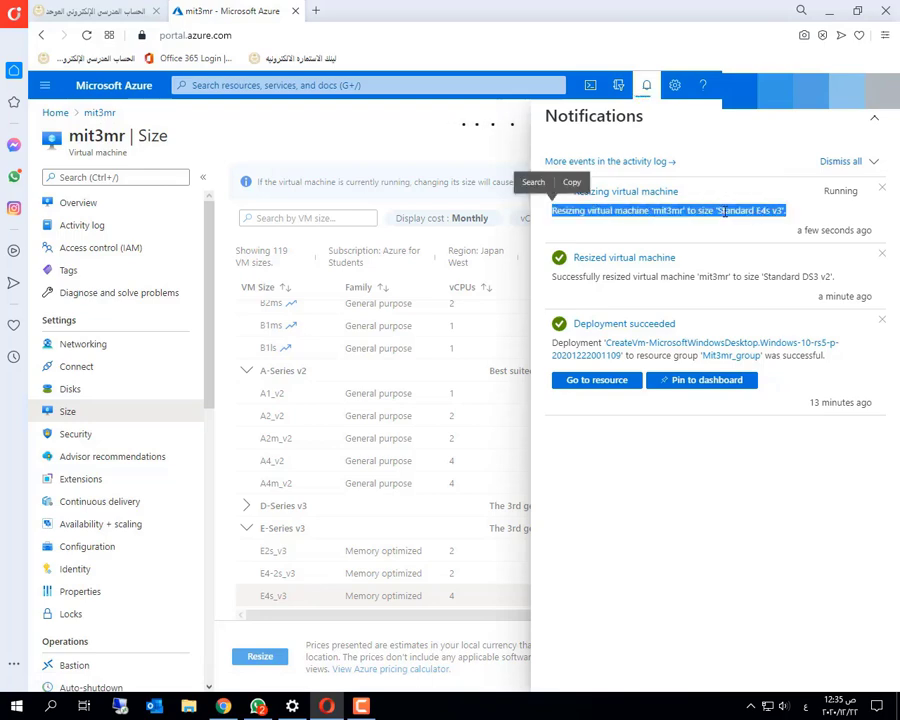
click(724, 231)
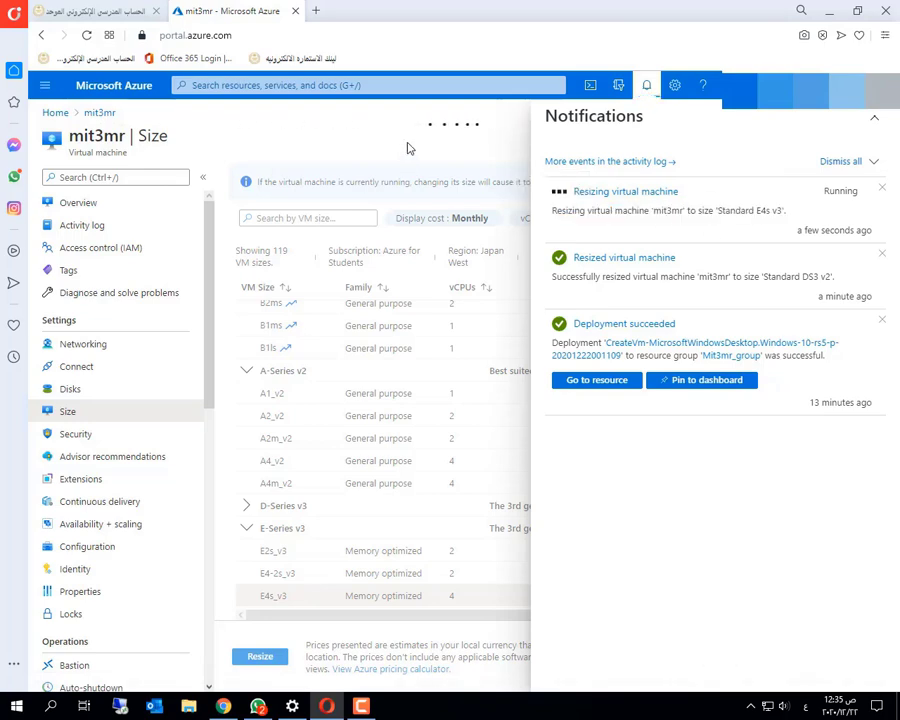
click(646, 85)
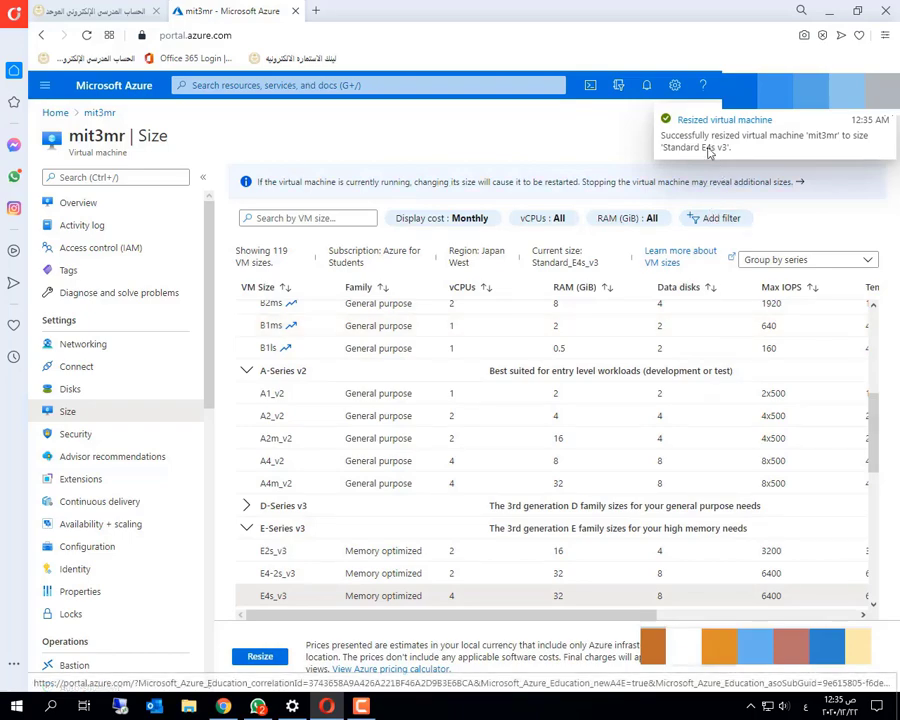
Step: Open the virtual machine's overview, reload the page and check the size, vCPUs and RAM in its properties
click(144, 203)
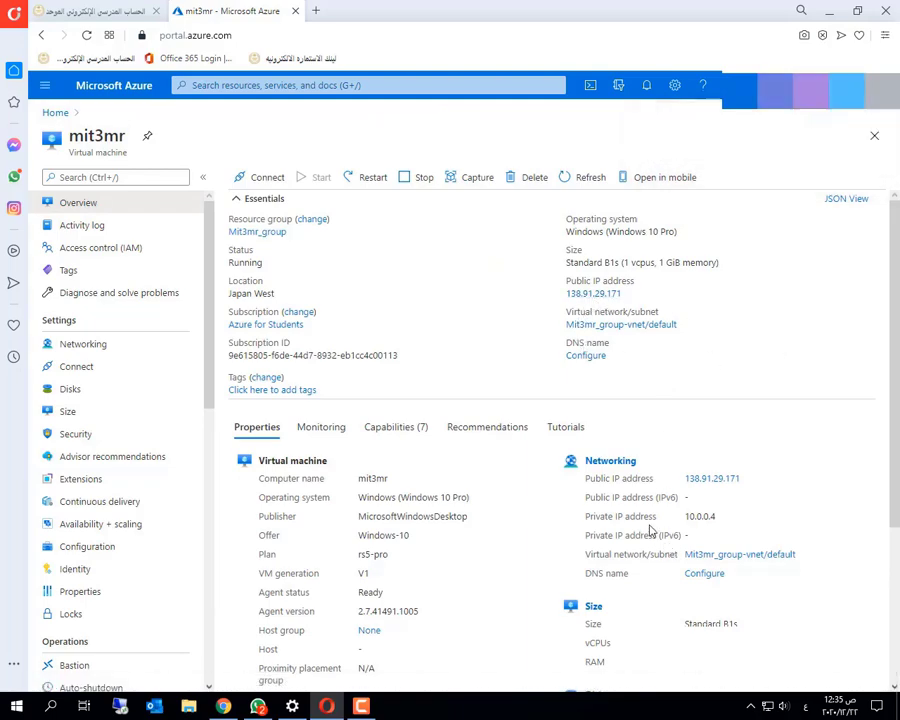
scroll(660, 528, down, 3)
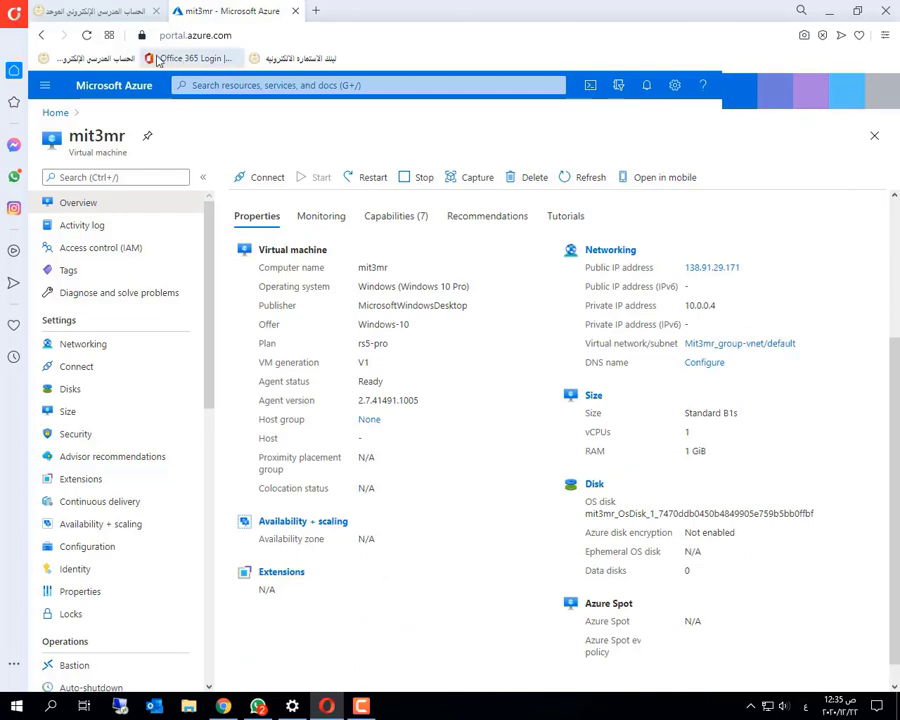
click(87, 35)
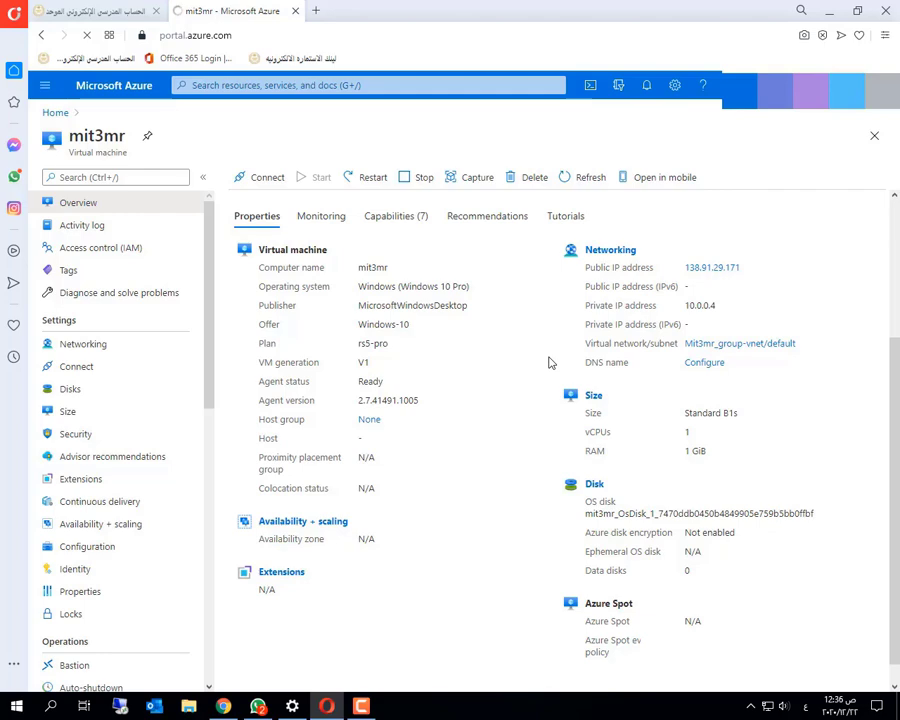
scroll(552, 360, up, 3)
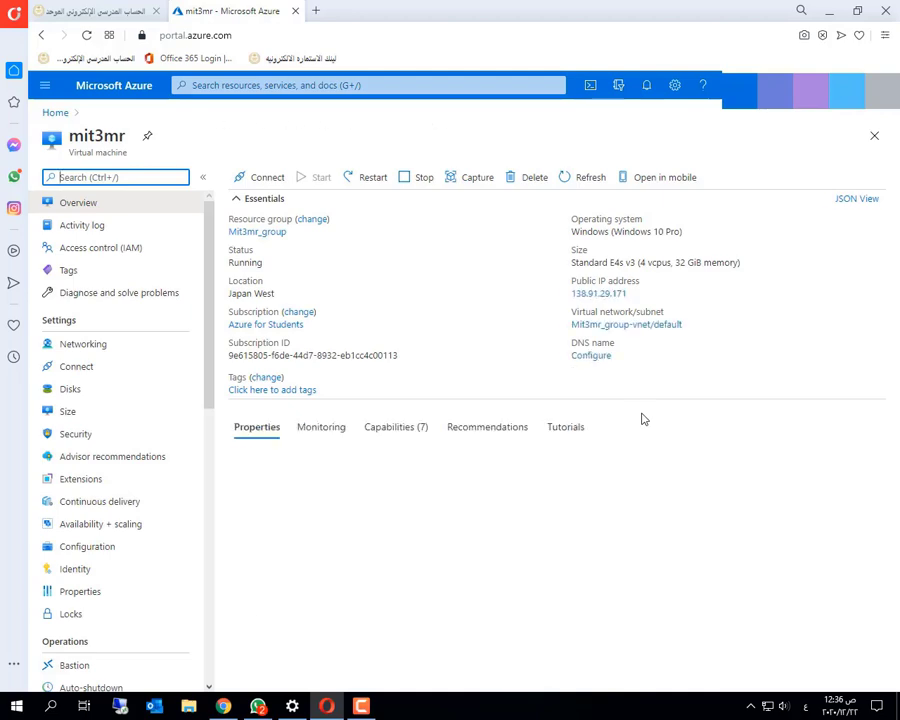
scroll(670, 368, down, 3)
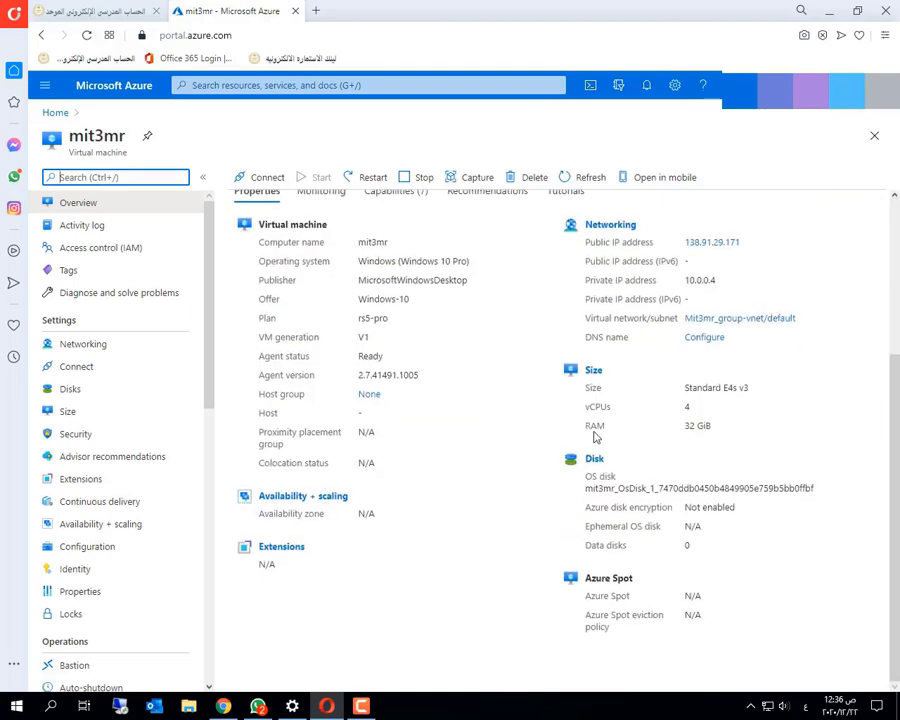
drag(594, 437, 703, 411)
click(697, 438)
click(703, 410)
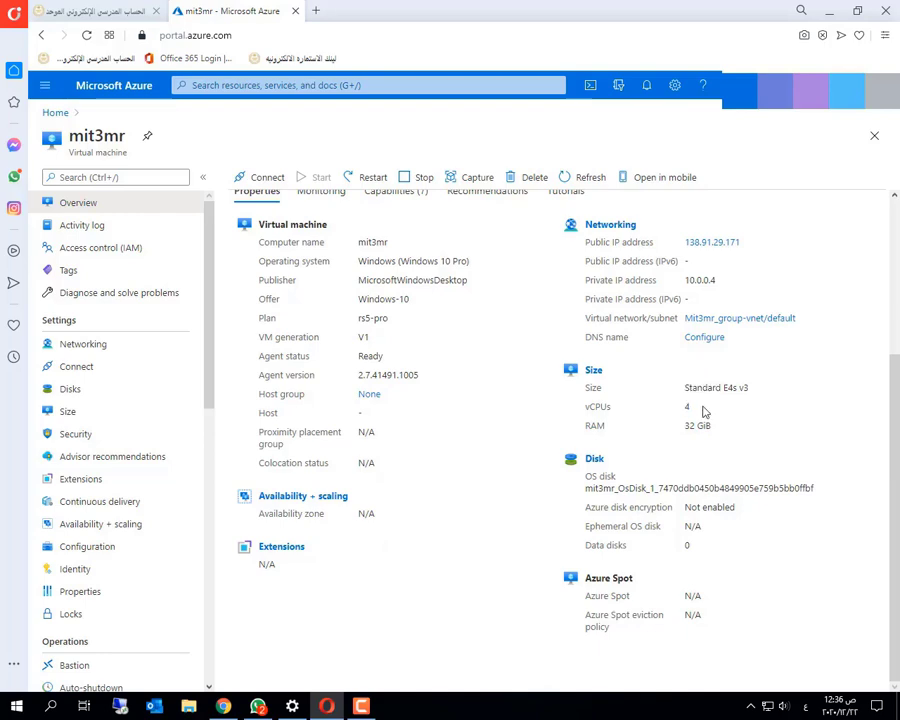
Step: Copy the virtual machine's public IP address and start a Remote Desktop connection to it
click(120, 706)
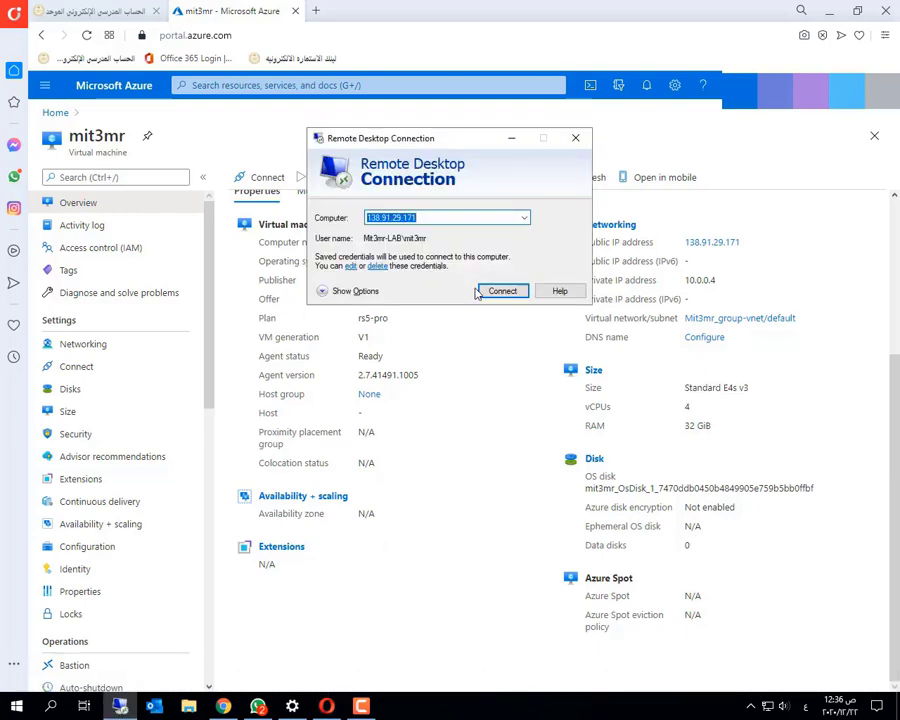
click(716, 411)
scroll(716, 411, up, 3)
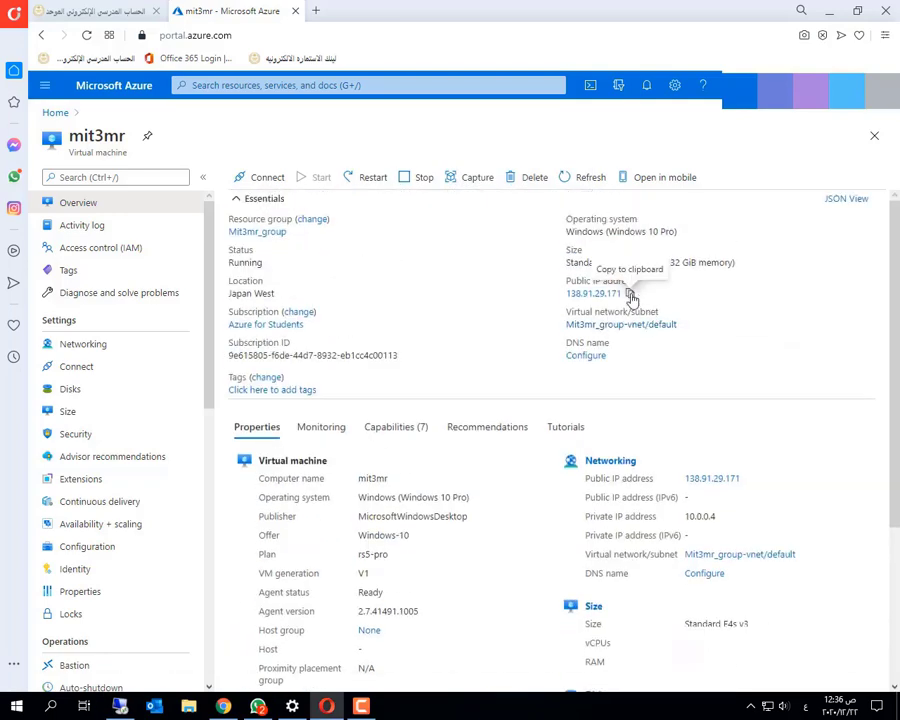
click(631, 295)
click(119, 706)
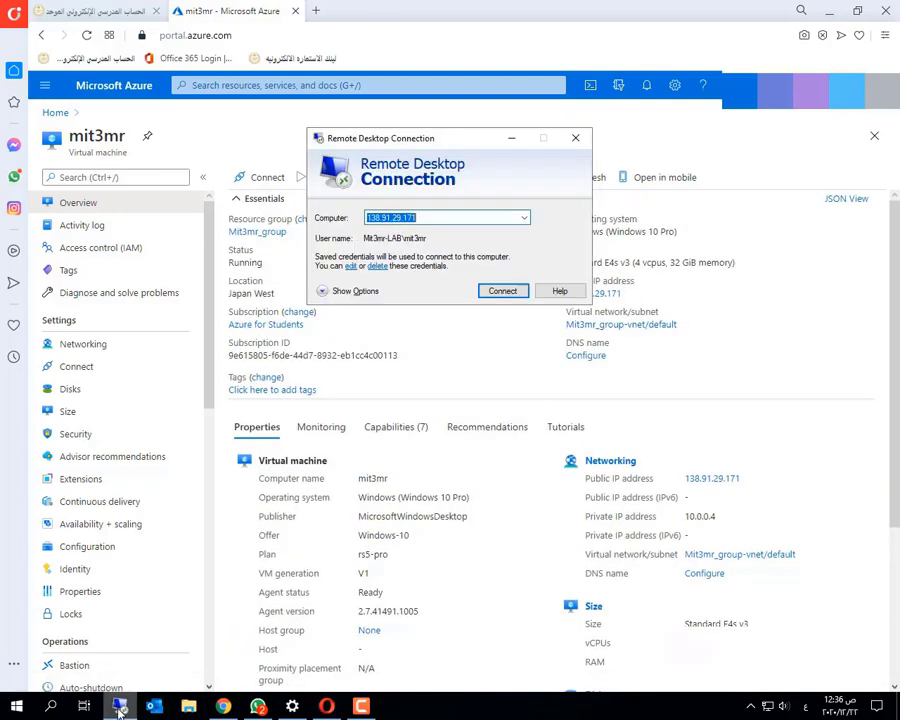
key(ctrl+v)
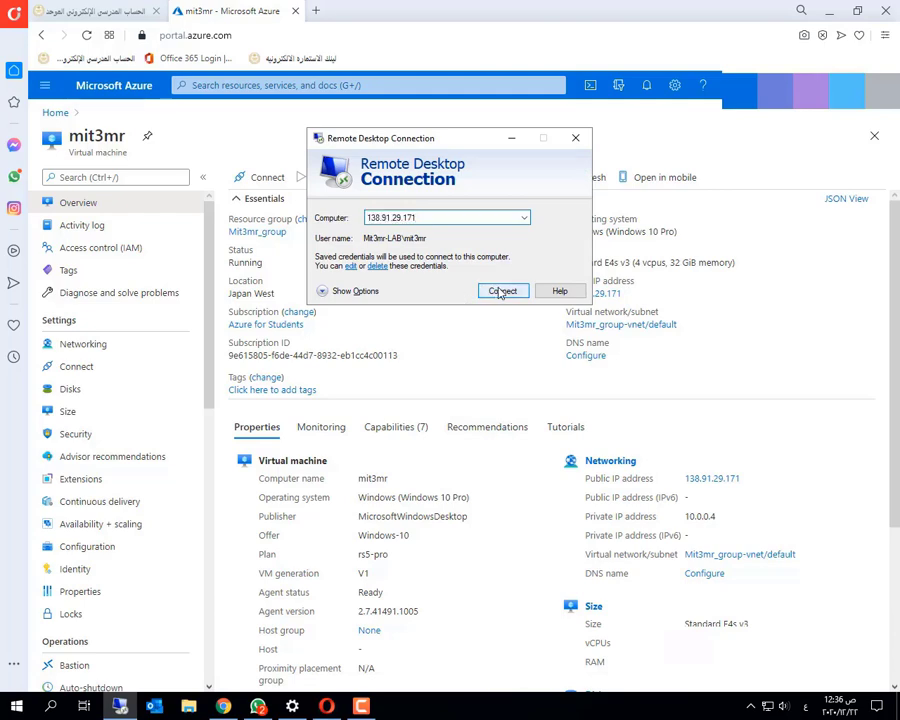
click(500, 290)
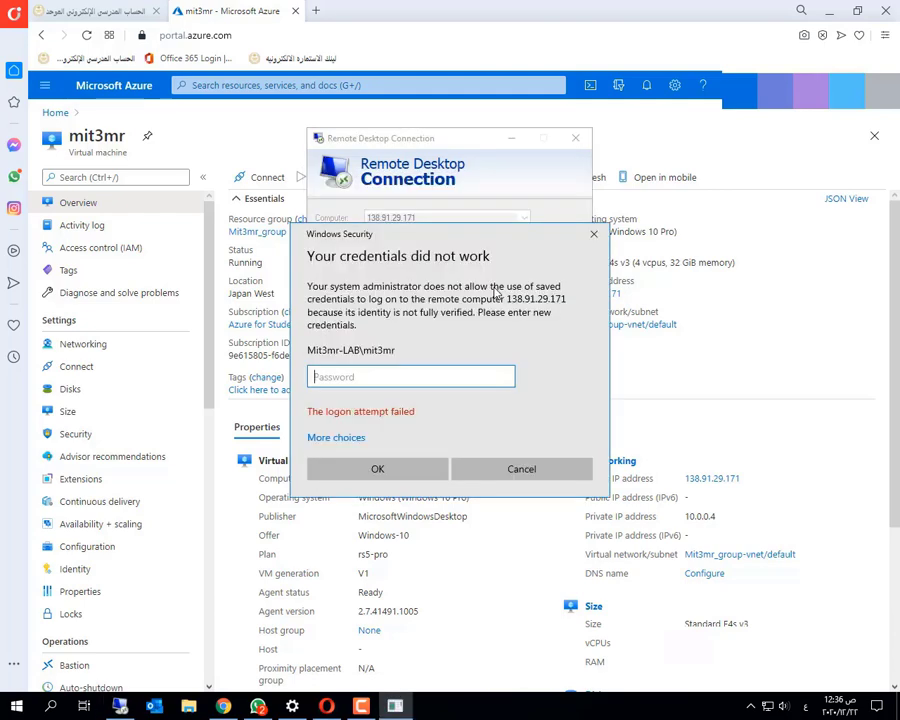
Step: Enter the account password in the credentials prompt and sign in to the remote virtual machine
text(••)
key(BackSpace)
key(BackSpace)
text(••)
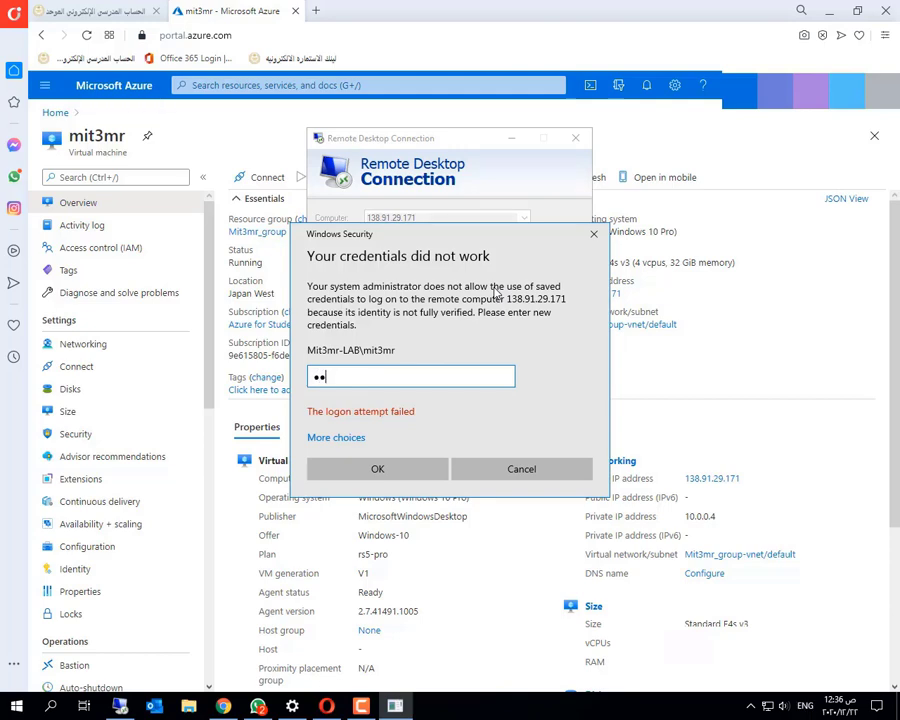
text(•••••••••••••)
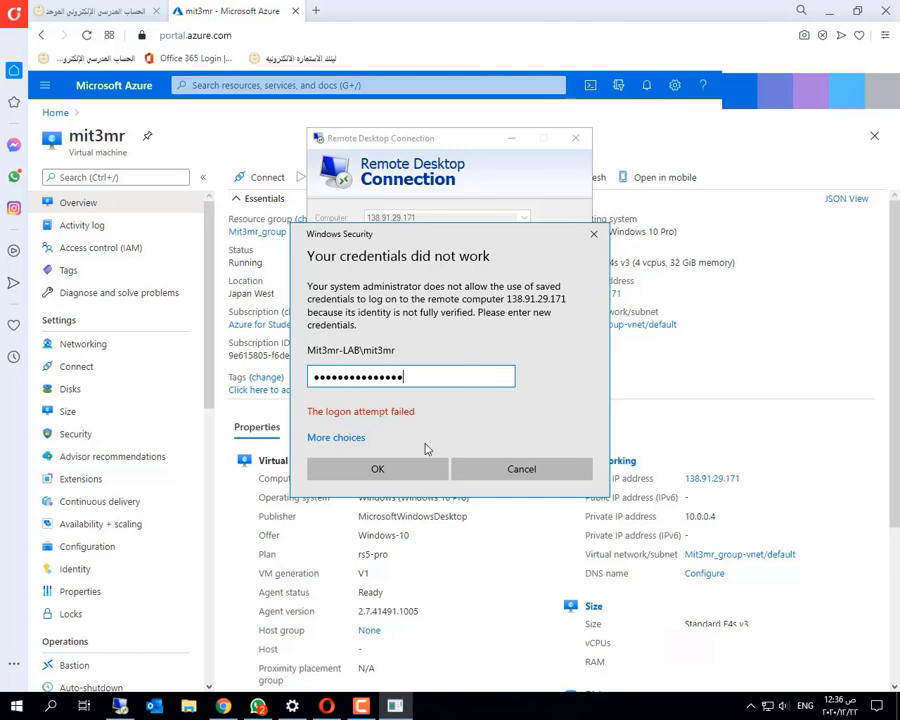
click(416, 470)
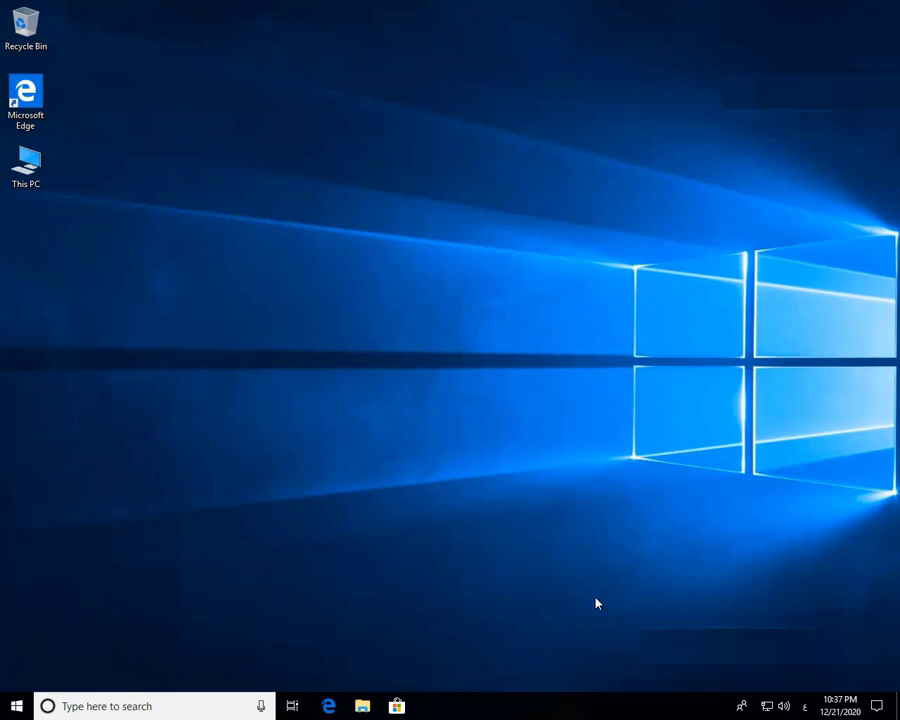
Step: View the system properties of This PC on the remote machine and restore the full-screen session to a smaller window
right_click(27, 166)
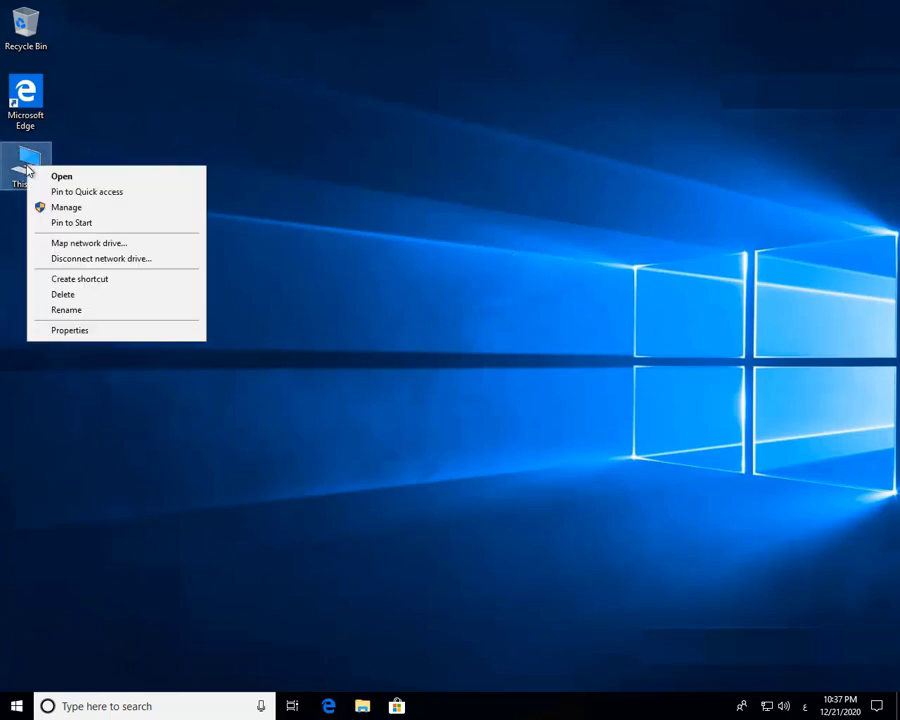
click(100, 332)
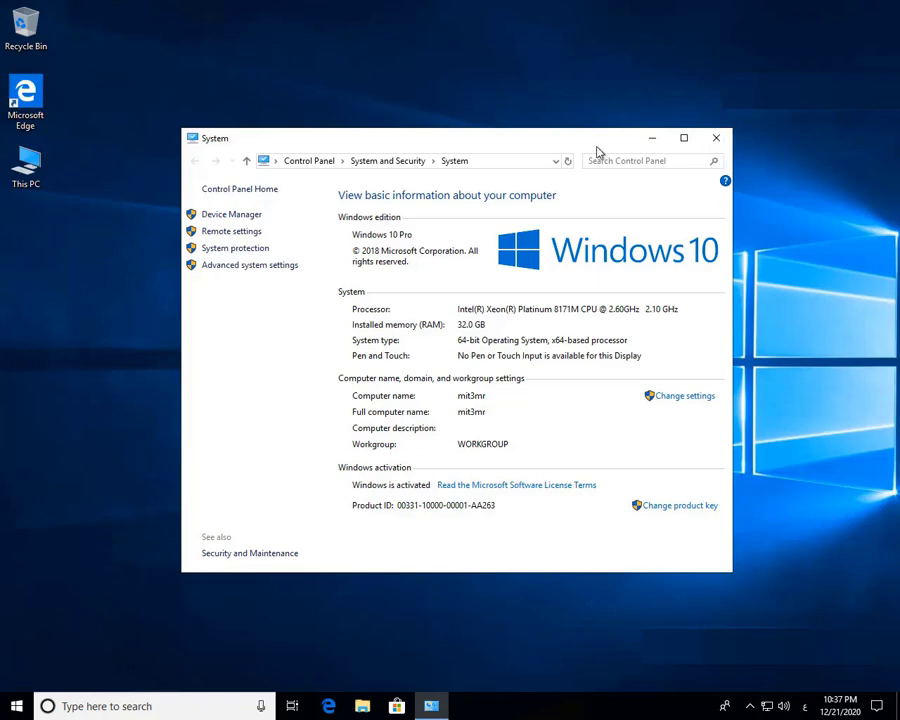
mouse_move(607, 12)
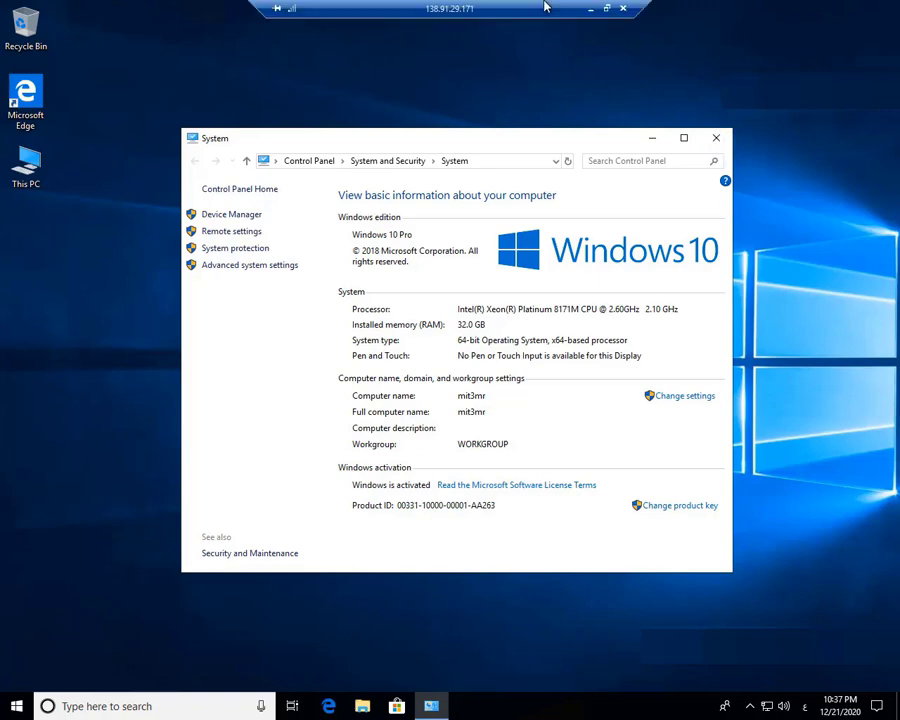
click(607, 9)
mouse_move(356, 705)
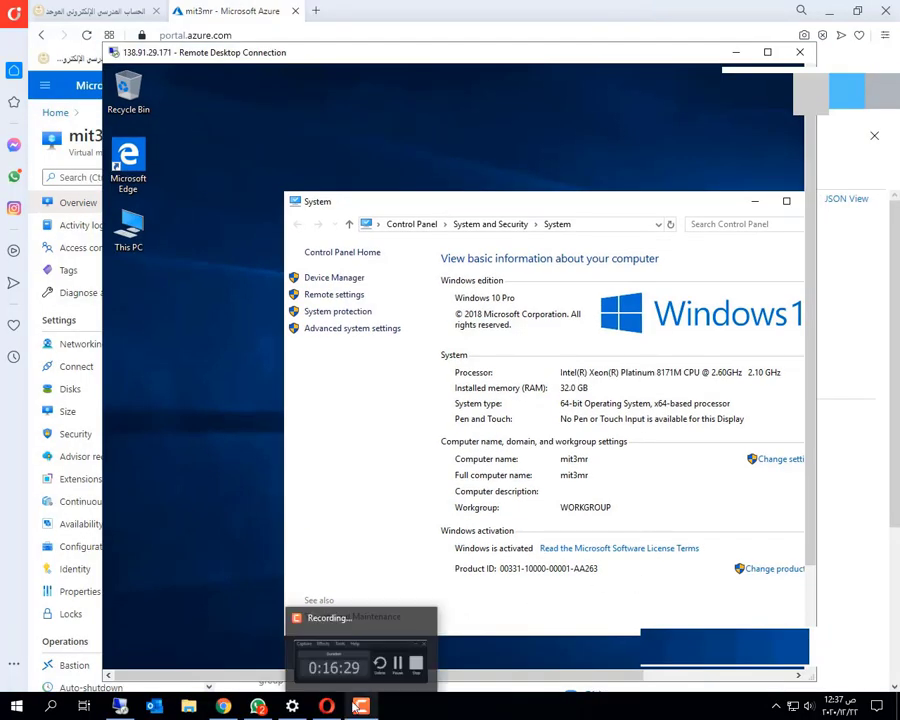